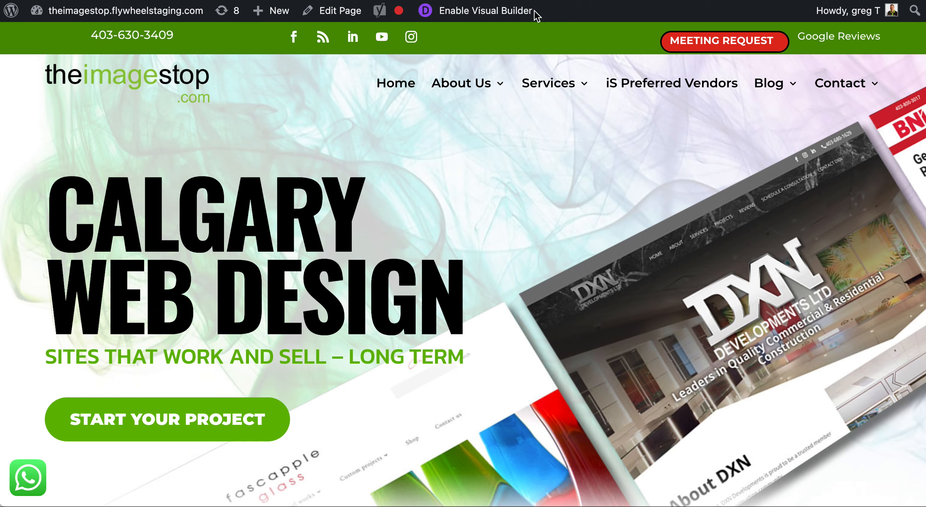
Enable the Visual Builder on the site's home page from the admin bar.
click(509, 14)
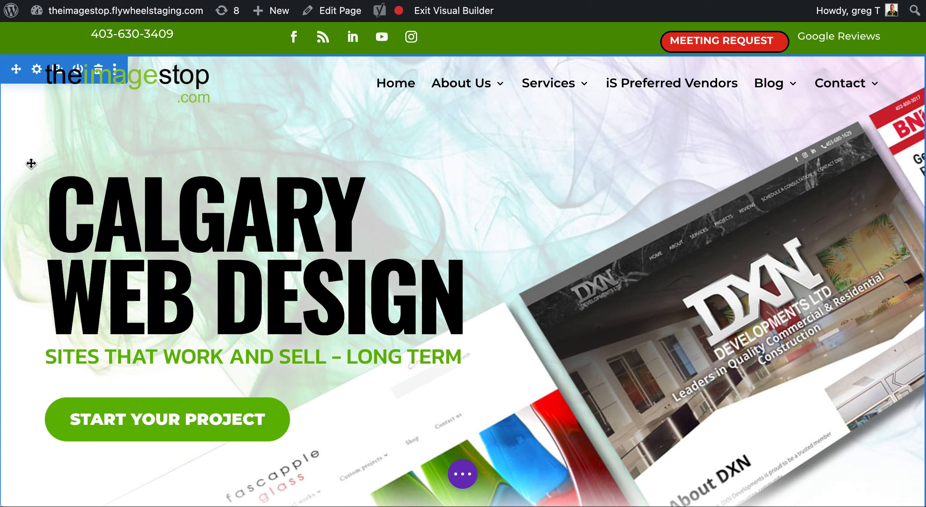
Open the Section Settings panel for the 'Calgary Web Design' hero section.
click(31, 147)
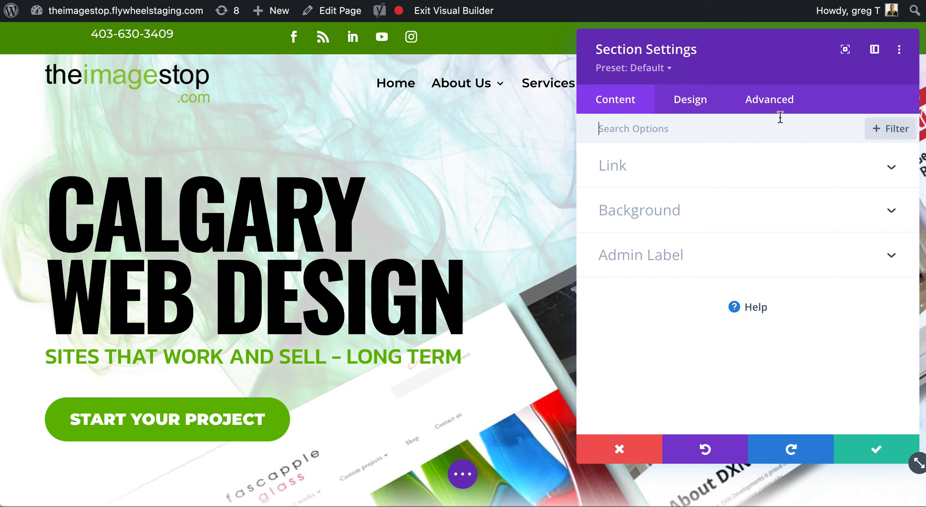
In the hero section's Advanced Position settings, switch Position to Default and back to Relative.
click(771, 103)
scroll(675, 178, down, 3)
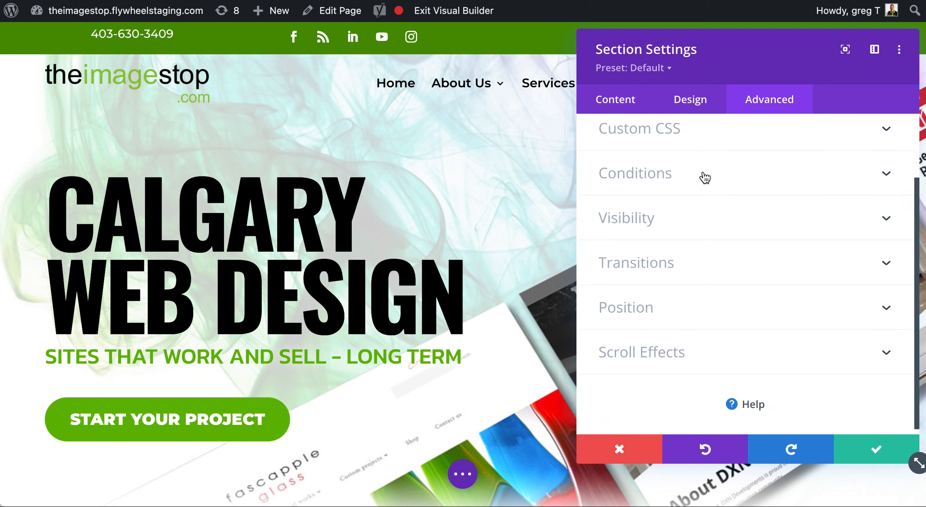
click(647, 305)
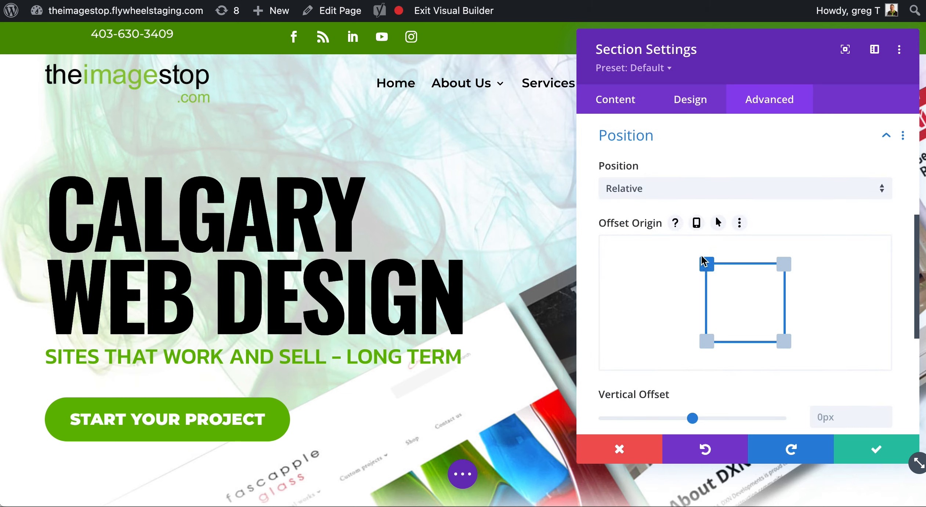
scroll(705, 262, down, 1)
click(685, 157)
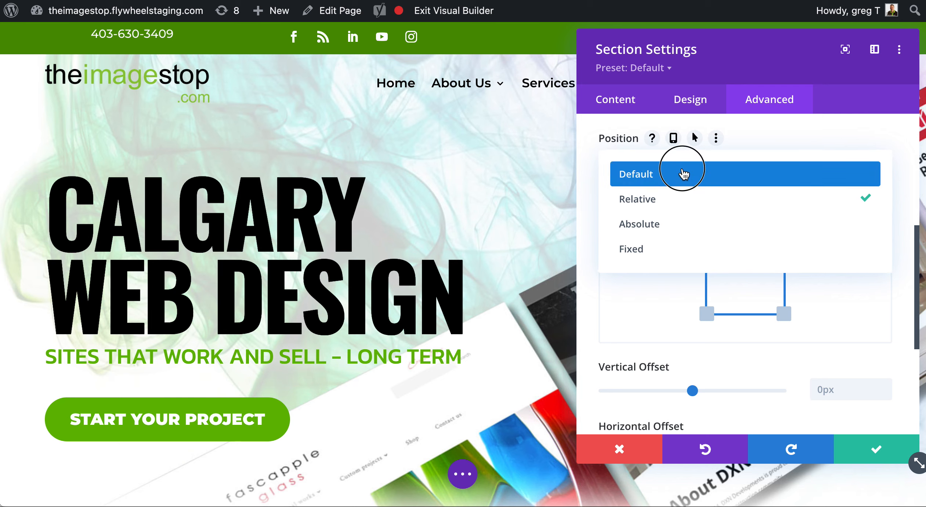
click(683, 174)
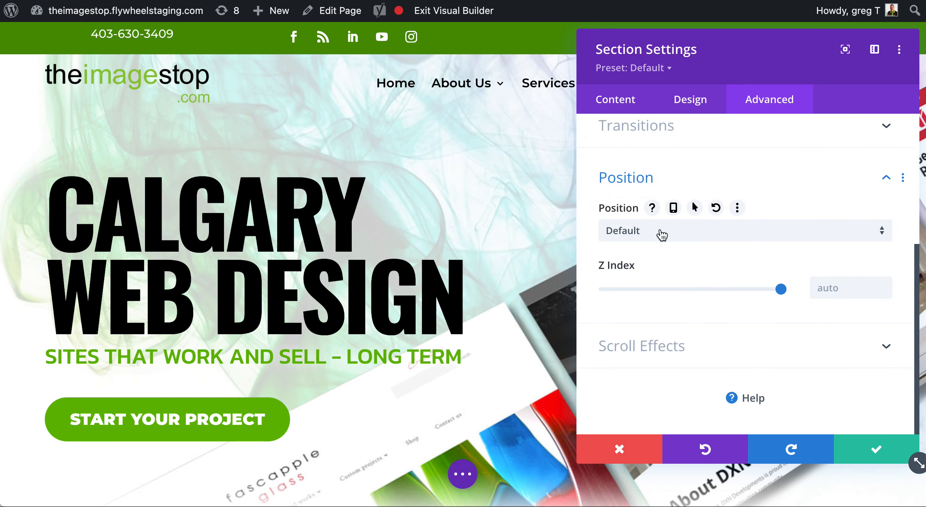
click(661, 232)
click(659, 267)
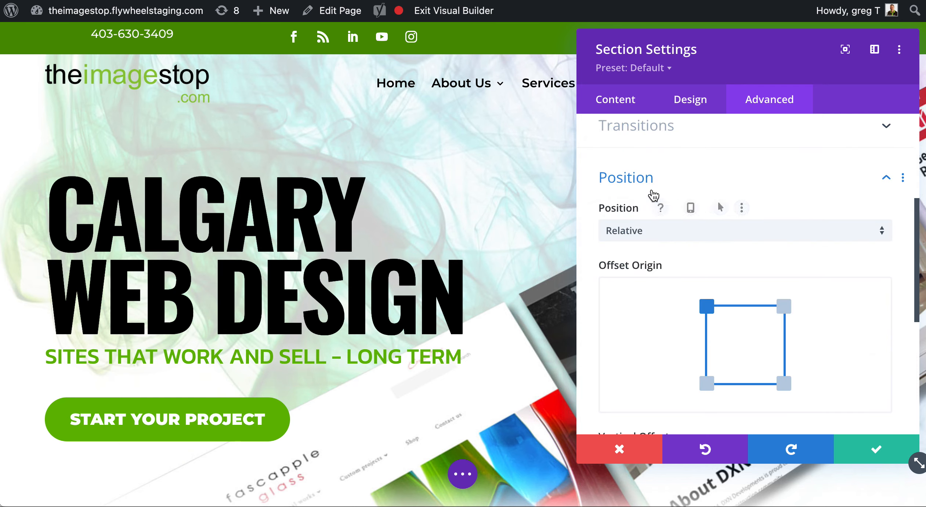
Expand the Visibility options, then close the section settings without saving.
scroll(655, 197, up, 1)
scroll(658, 197, down, 1)
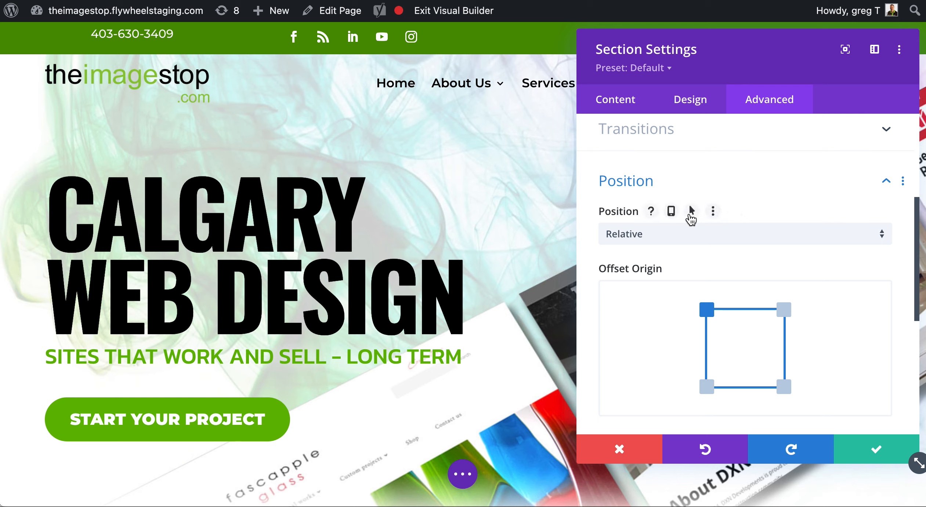
scroll(689, 213, down, 5)
scroll(690, 219, up, 5)
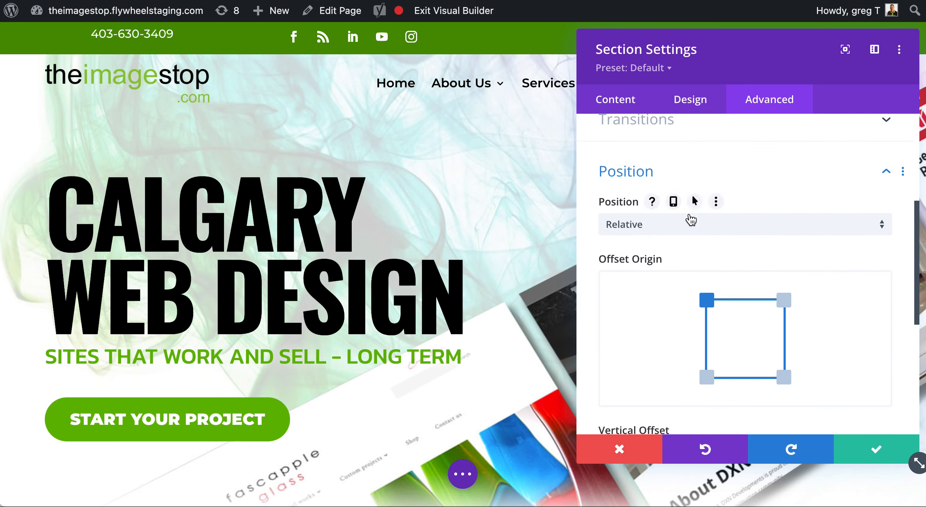
scroll(726, 202, up, 3)
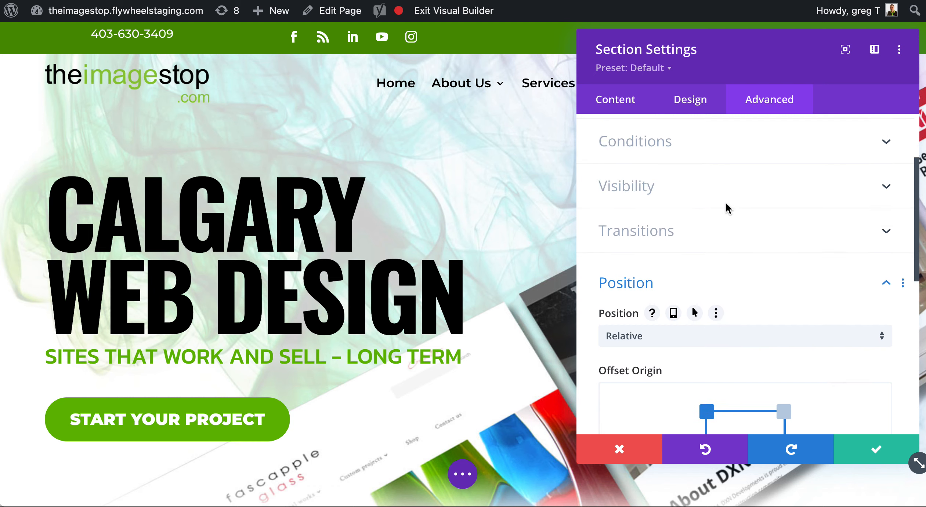
click(659, 190)
scroll(711, 217, up, 5)
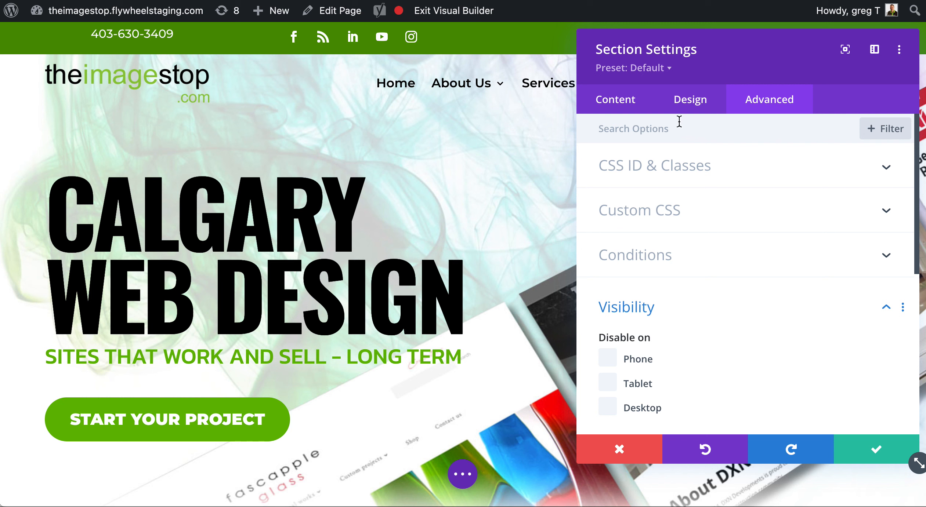
click(629, 448)
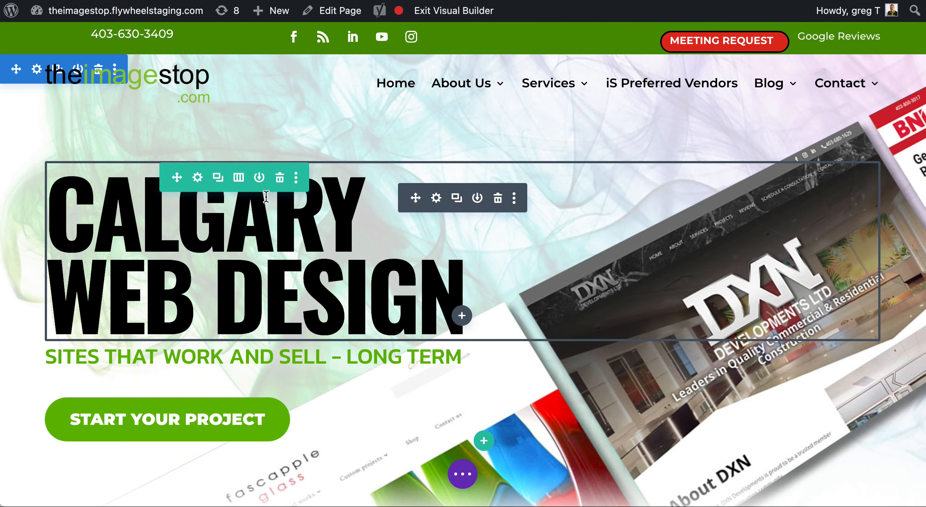
Open the site's header template for editing from the header's Edit Header Template option.
mouse_move(69, 141)
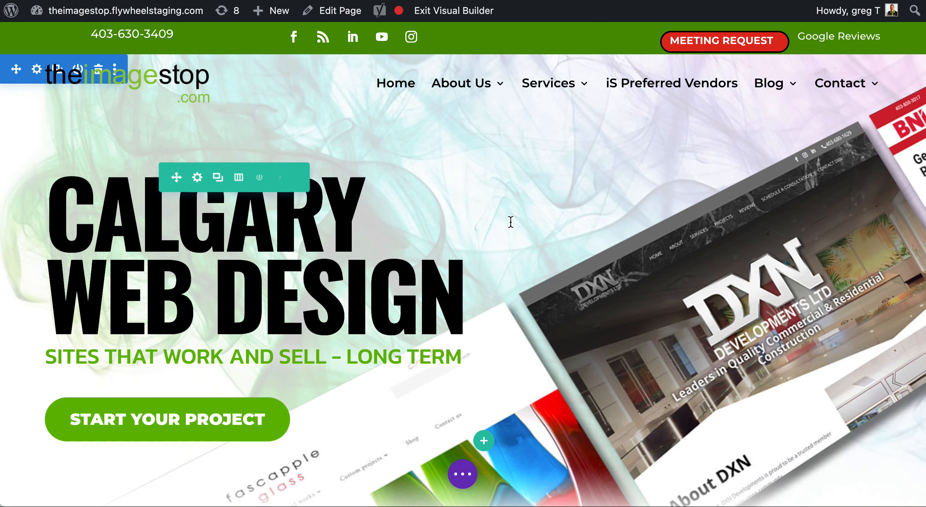
mouse_move(443, 85)
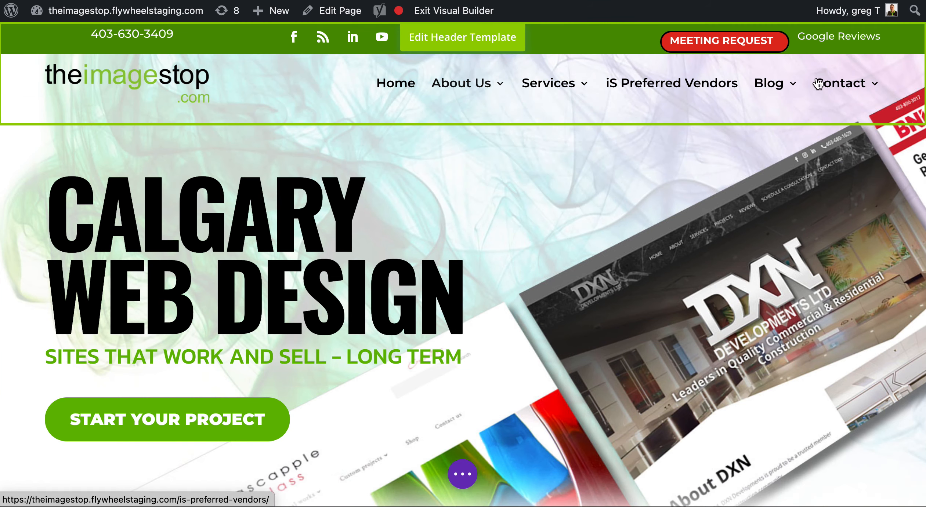
click(478, 38)
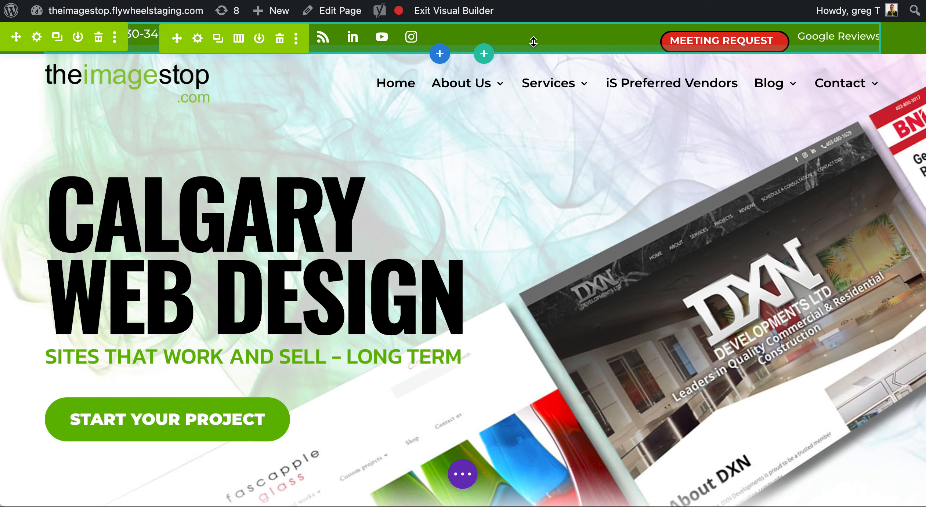
Bring up the context menu on the Edit Page admin-bar link, then dismiss it.
right_click(343, 12)
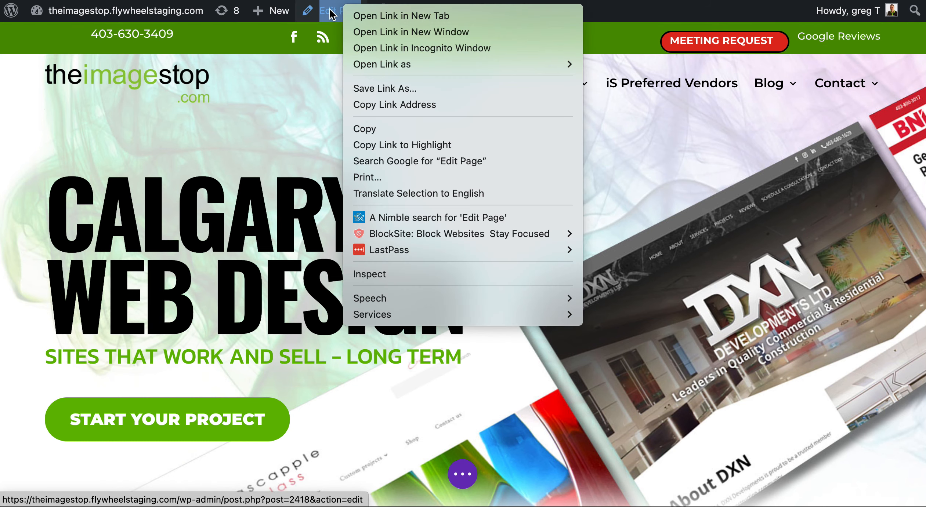
click(401, 16)
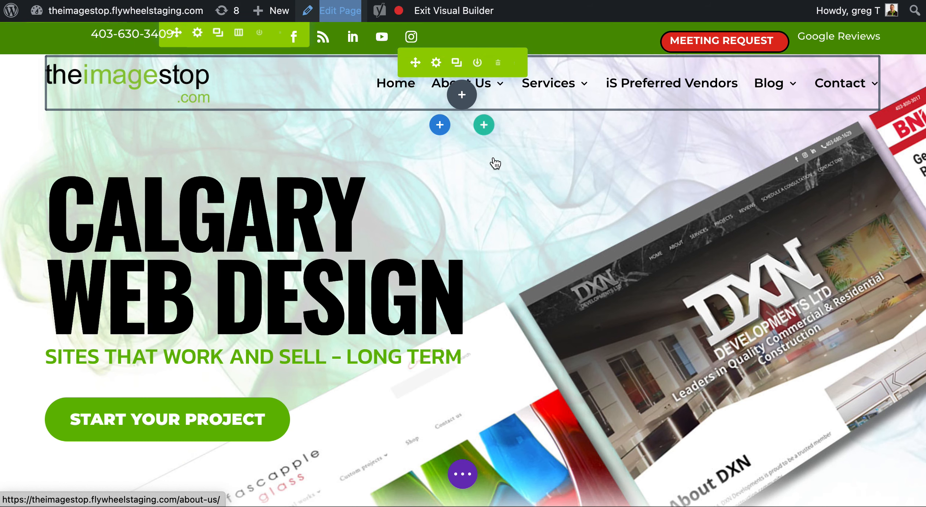
mouse_move(374, 34)
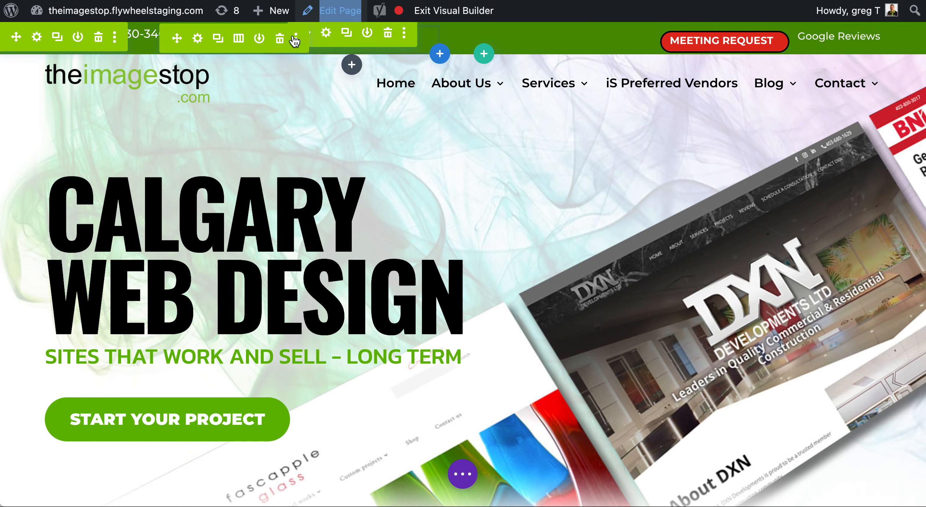
click(37, 39)
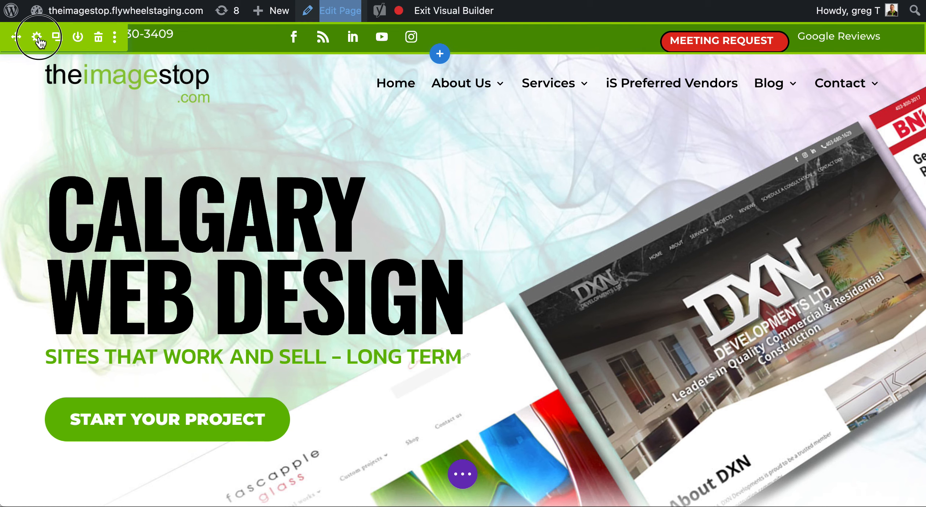
click(634, 214)
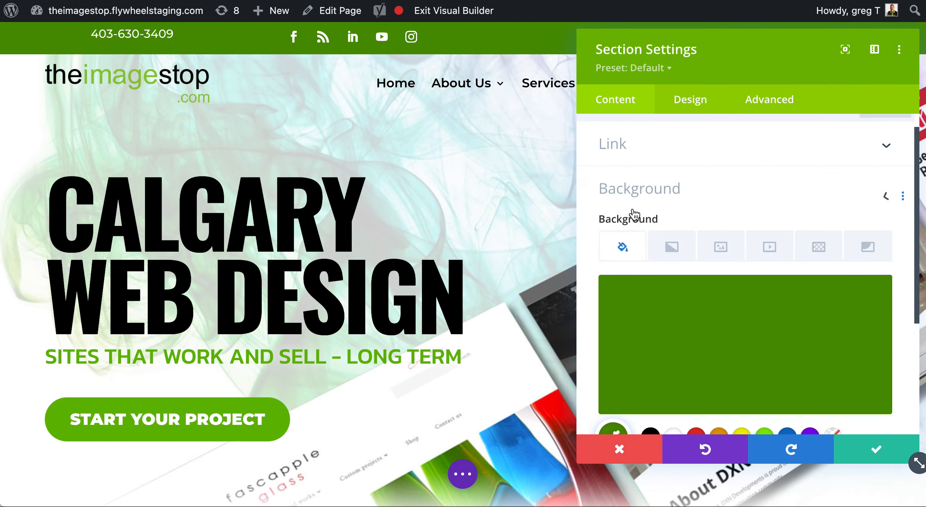
click(810, 371)
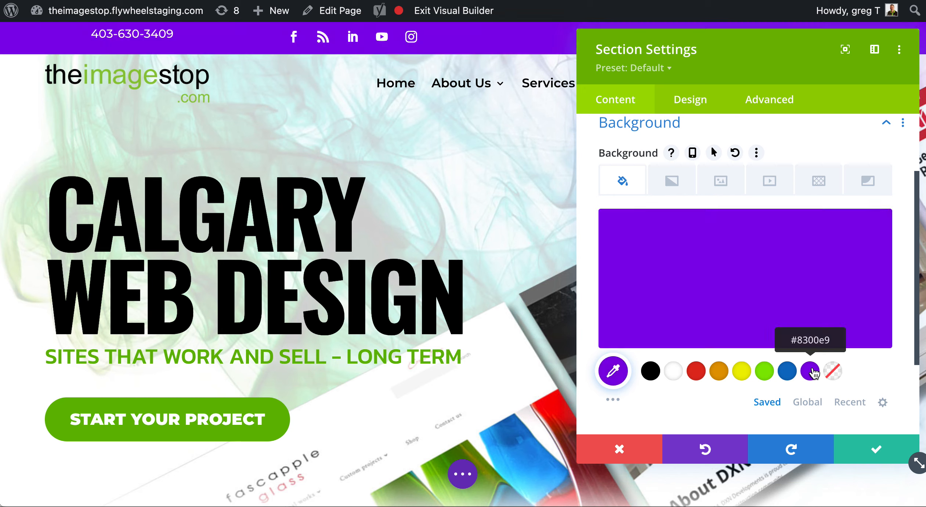
click(669, 372)
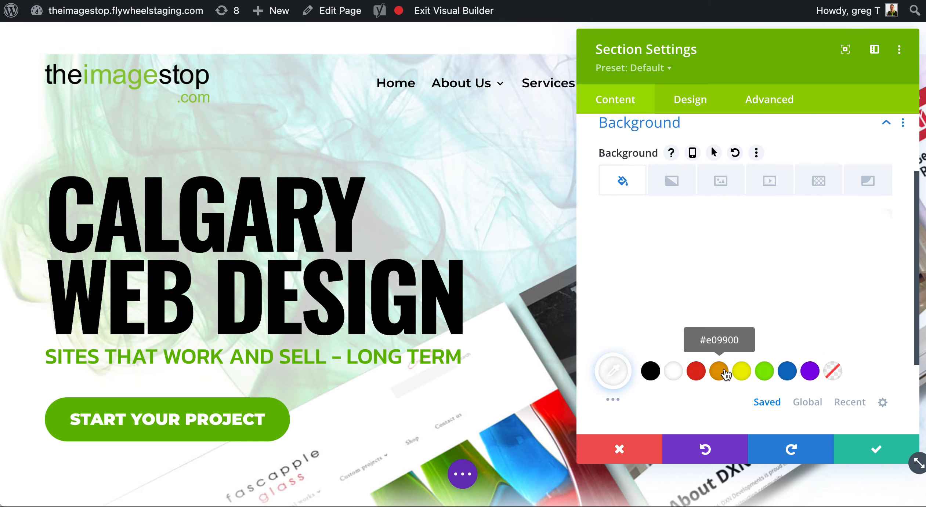
click(764, 372)
click(831, 372)
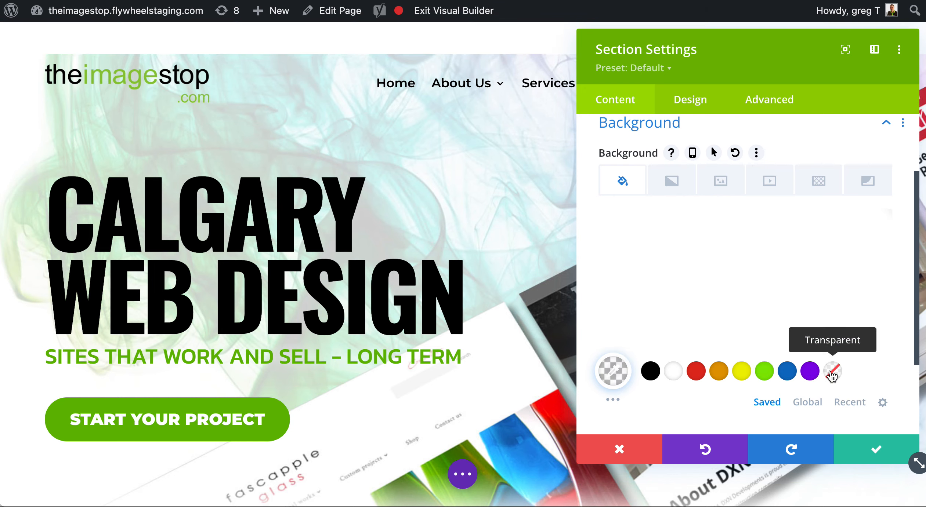
click(742, 372)
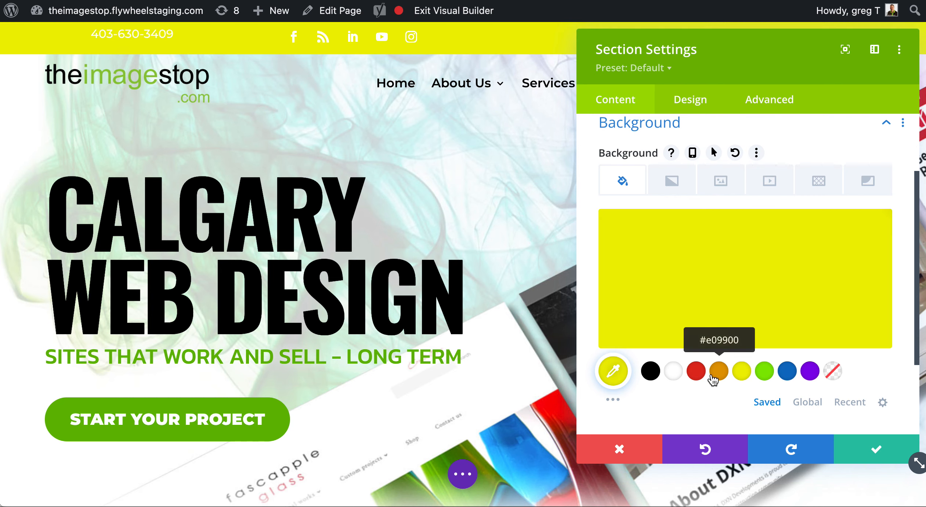
click(698, 375)
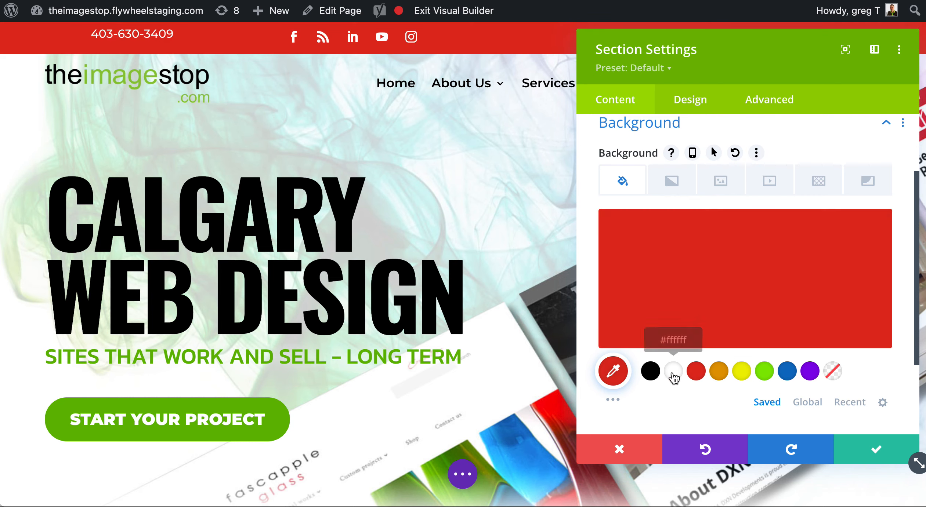
click(621, 452)
mouse_move(560, 76)
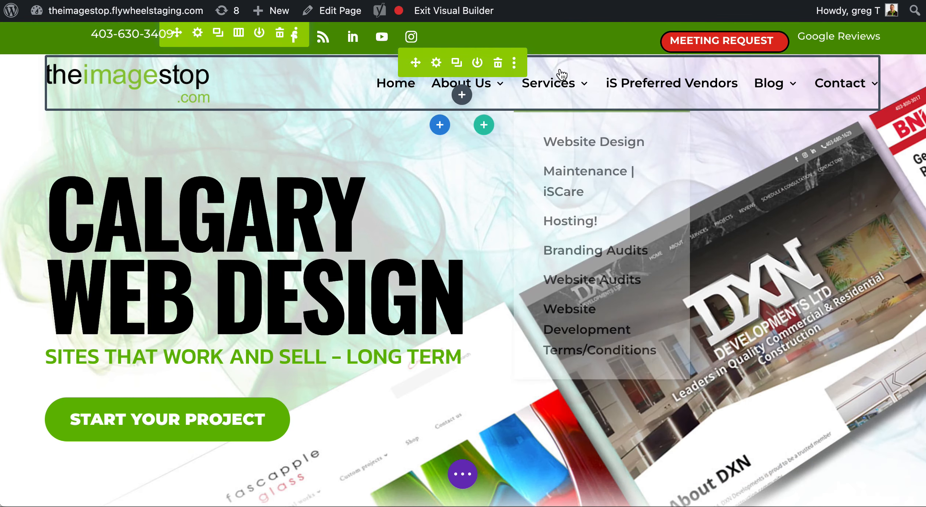
click(23, 75)
click(709, 211)
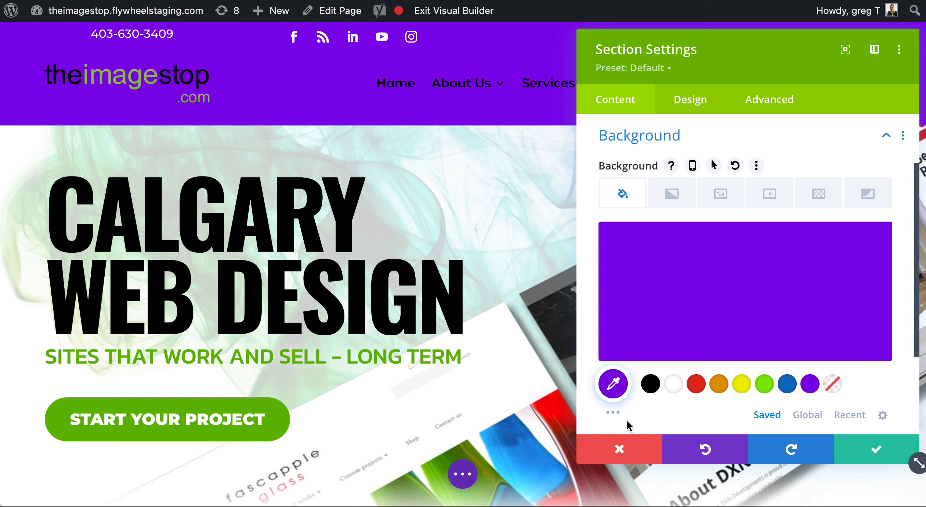
click(619, 441)
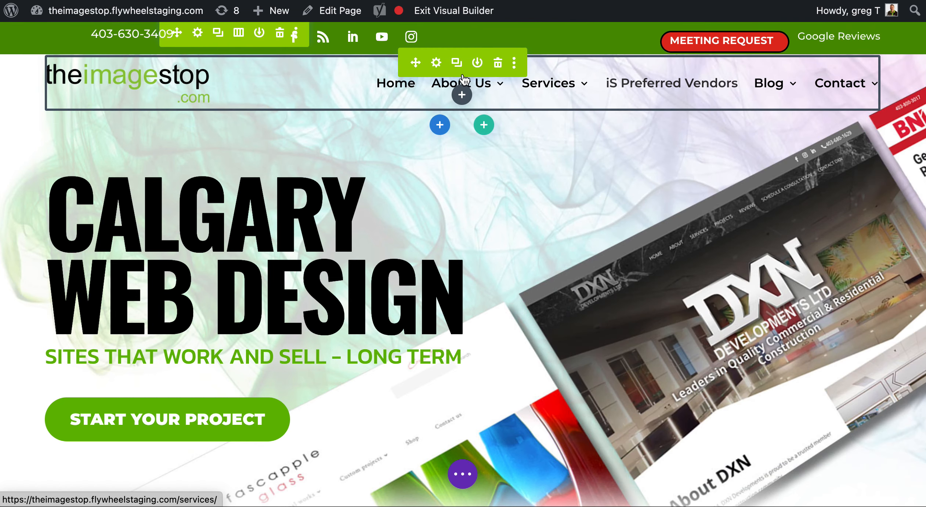
Try a Z Index of 500 on the header section, discard it, and exit the Visual Builder.
click(25, 93)
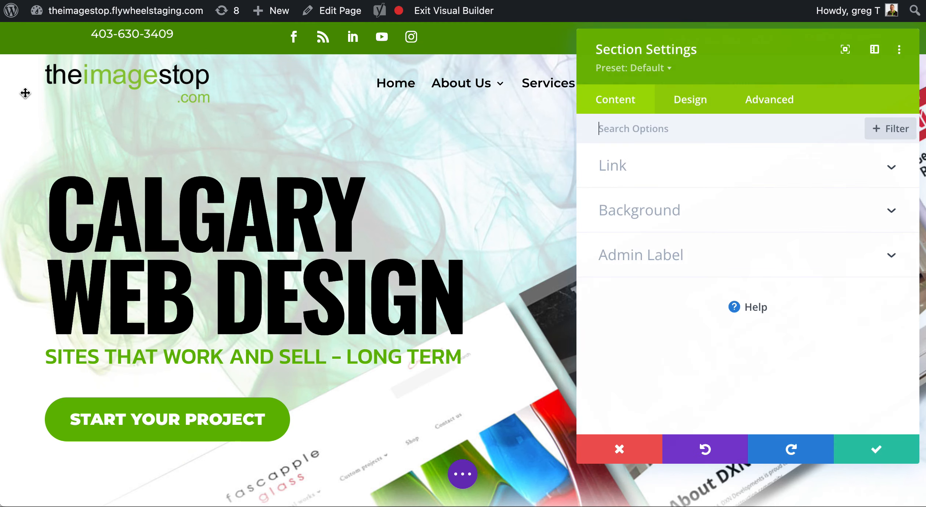
click(783, 108)
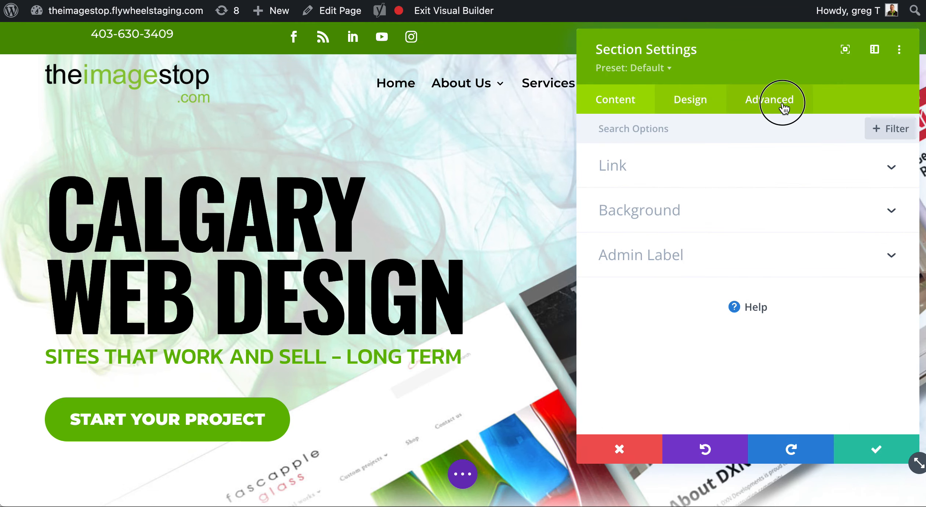
scroll(736, 176, down, 3)
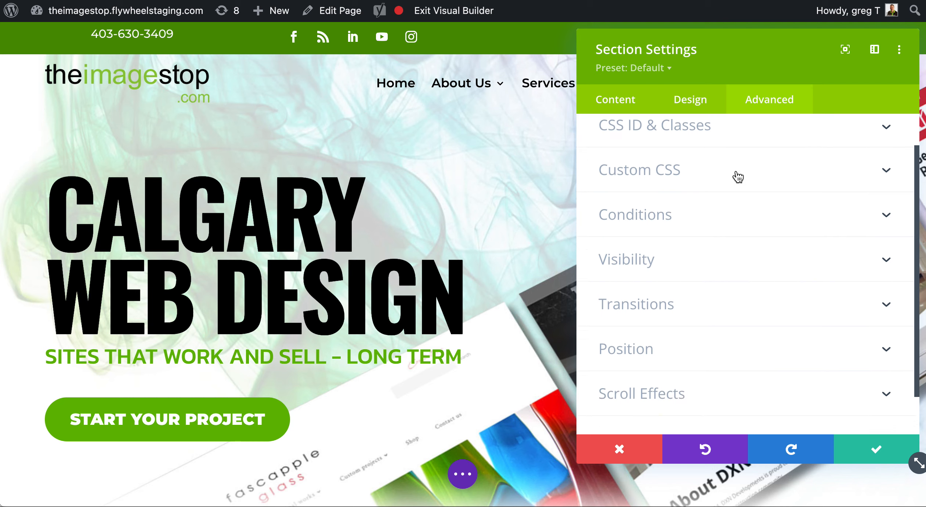
click(681, 299)
scroll(679, 295, down, 5)
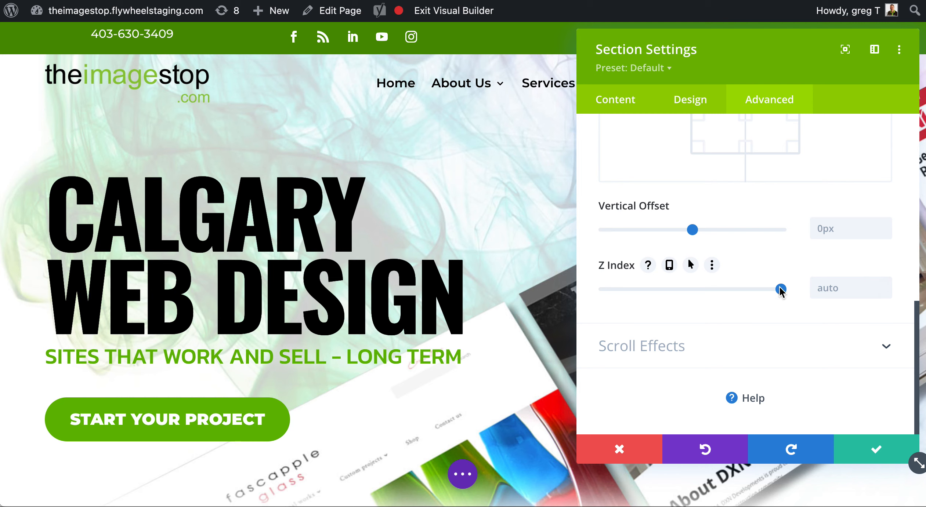
drag(781, 290, 820, 287)
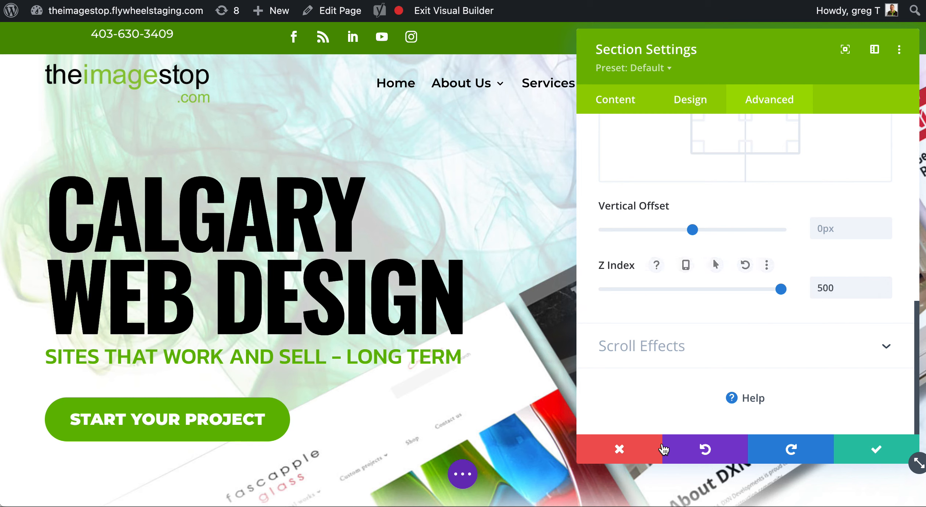
click(627, 453)
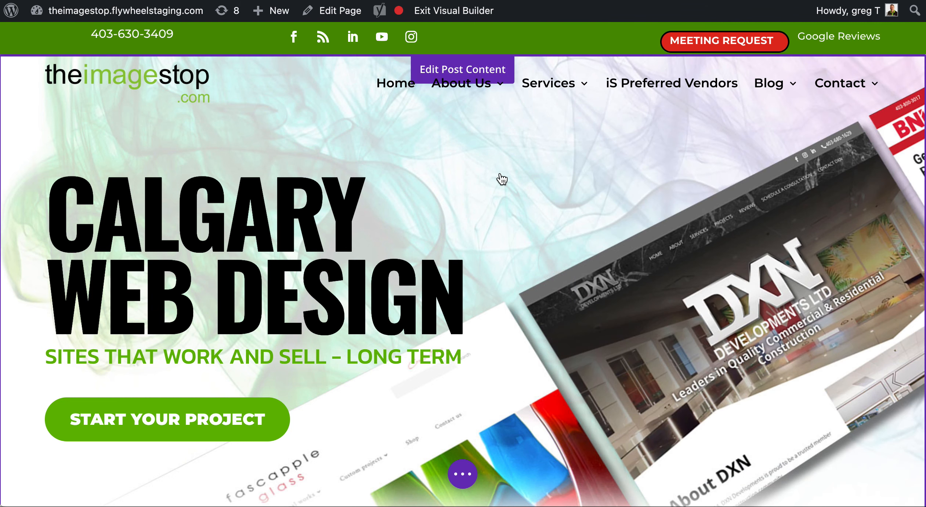
click(460, 7)
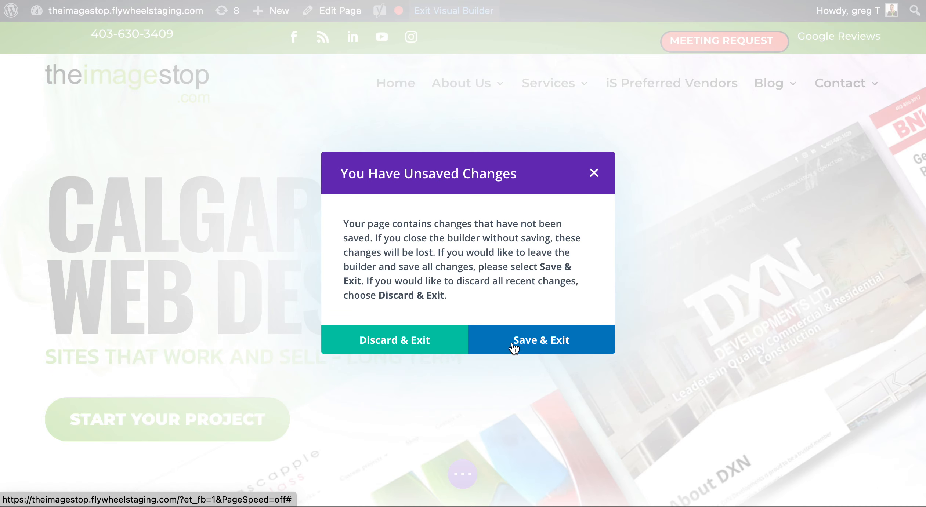
Leave the builder with Discard & Exit, keeping no changes.
click(370, 341)
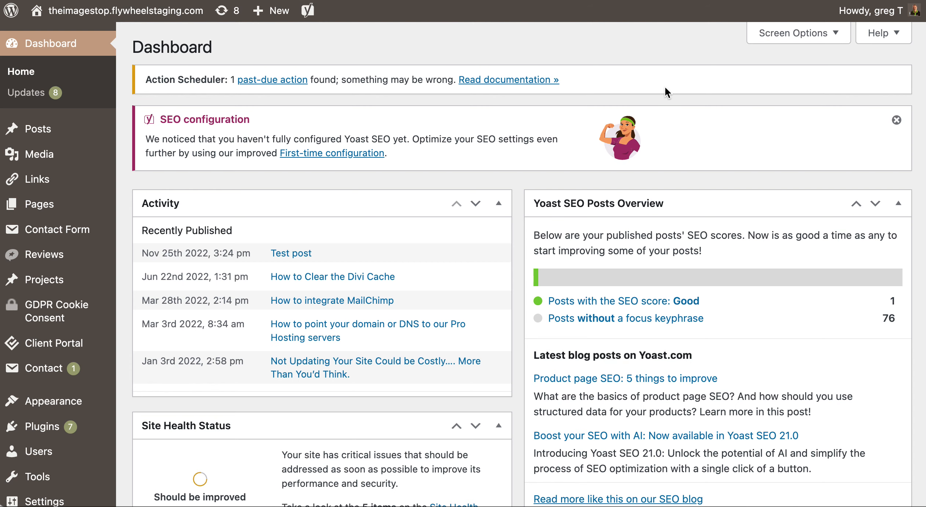
scroll(95, 259, down, 4)
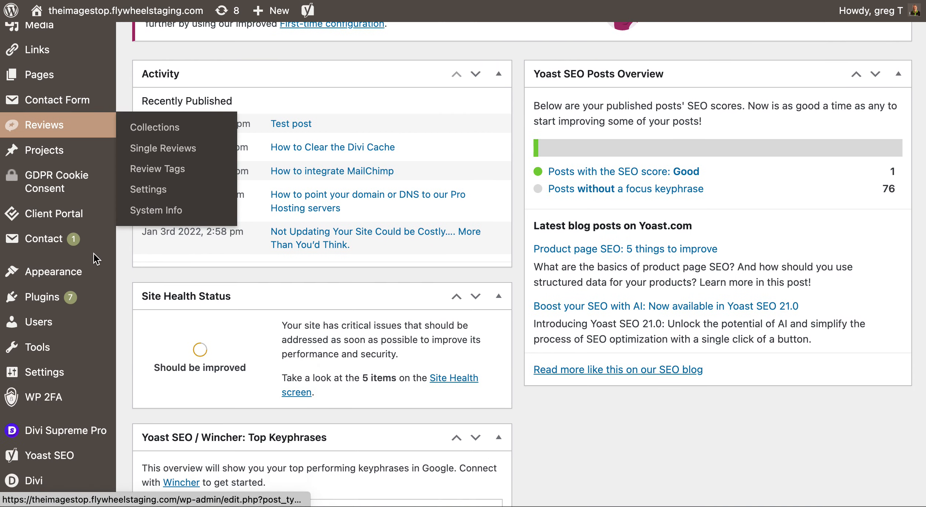
scroll(132, 248, up, 4)
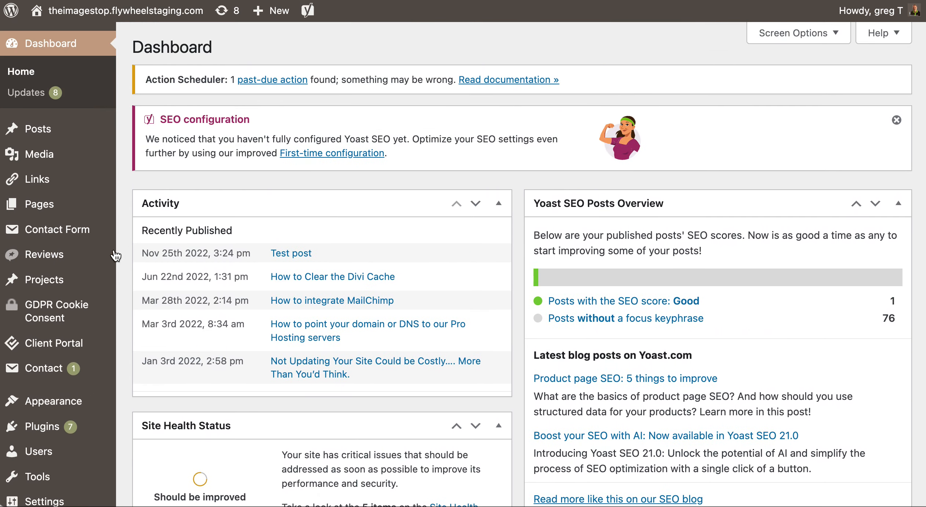
scroll(79, 396, down, 10)
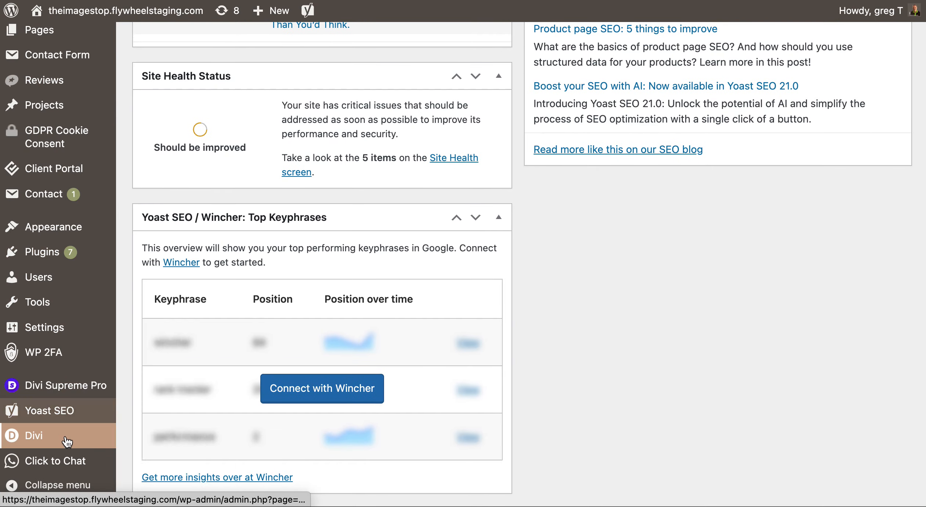
Open Divi > Divi Library and browse its 49 layouts.
mouse_move(64, 440)
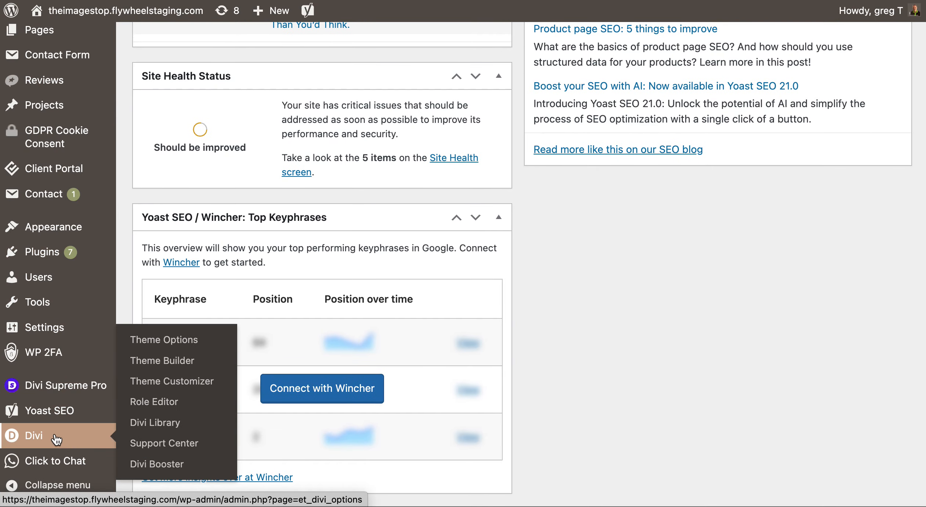
click(166, 425)
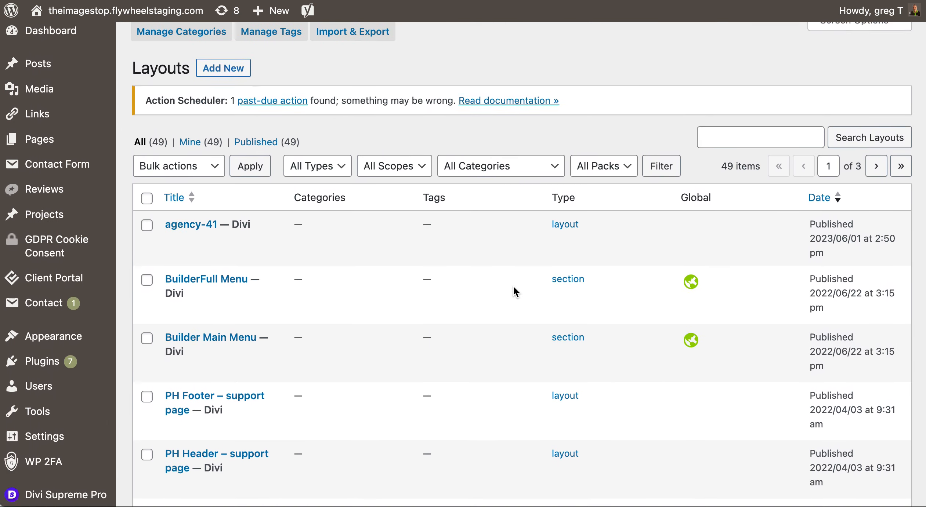
scroll(516, 292, down, 2)
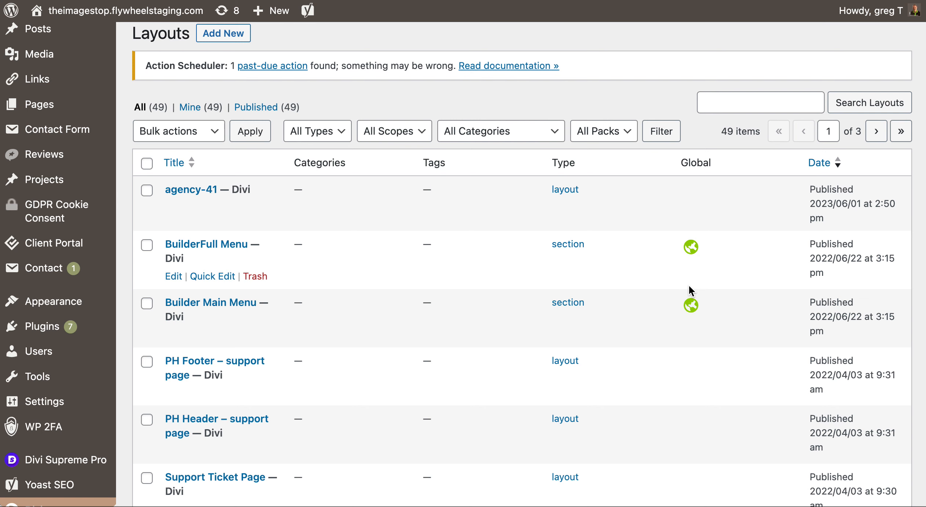
scroll(689, 287, down, 5)
scroll(692, 289, up, 6)
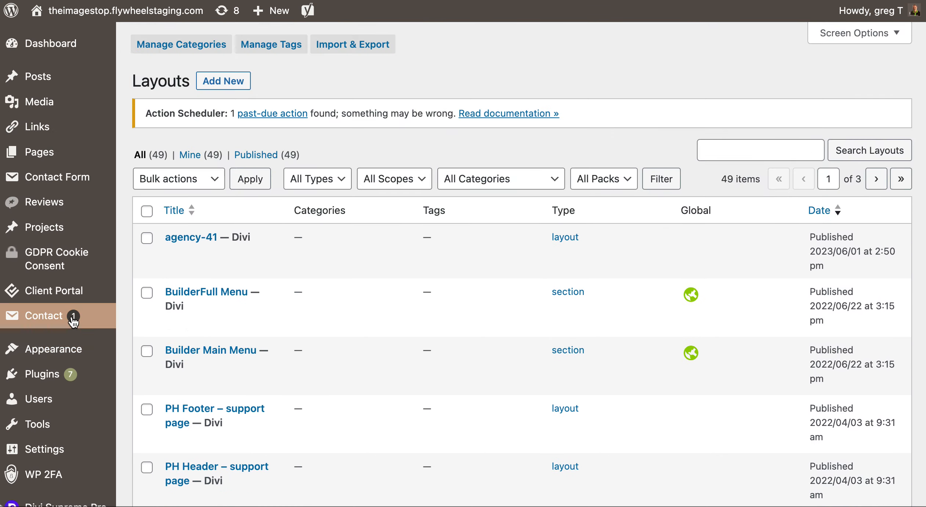
scroll(73, 318, down, 7)
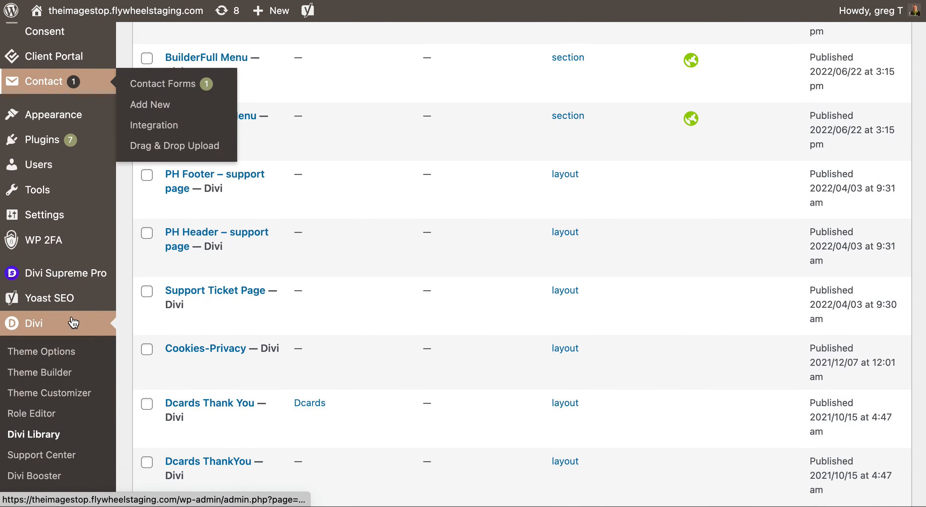
Open Divi Theme Builder and scroll through the template list.
click(50, 375)
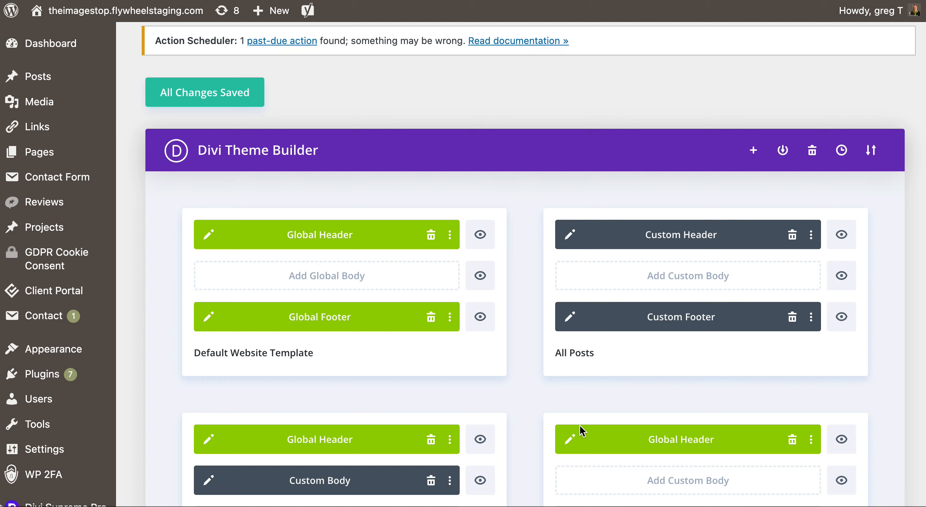
scroll(542, 135, down, 5)
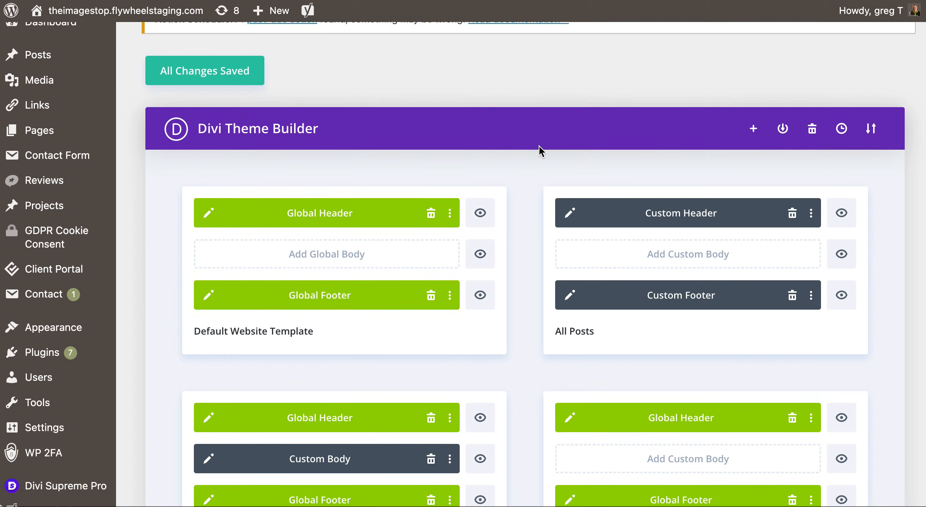
scroll(532, 173, down, 2)
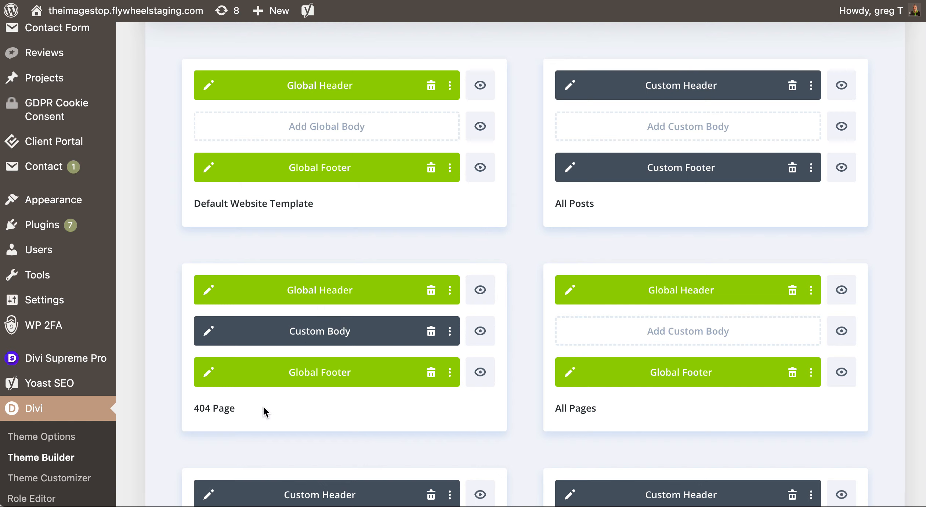
scroll(510, 372, down, 1)
scroll(551, 349, down, 7)
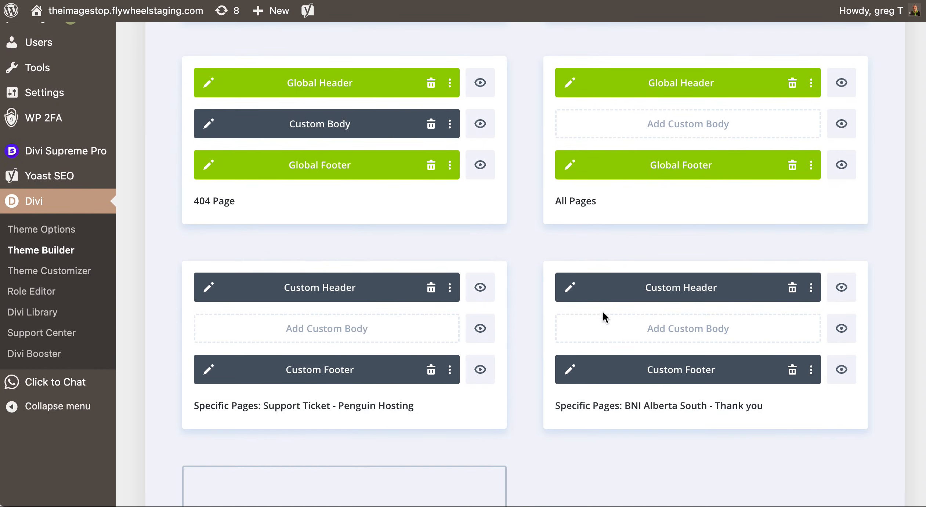
scroll(559, 221, up, 8)
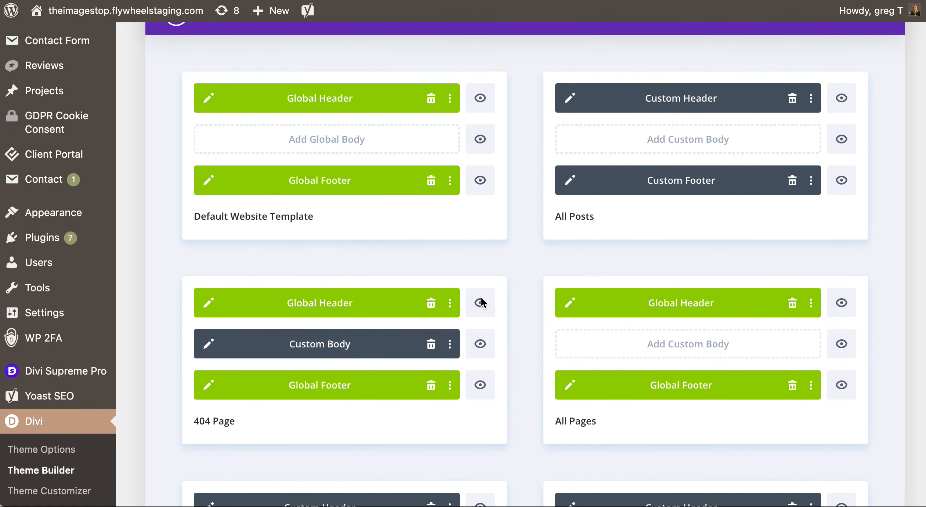
scroll(501, 323, down, 6)
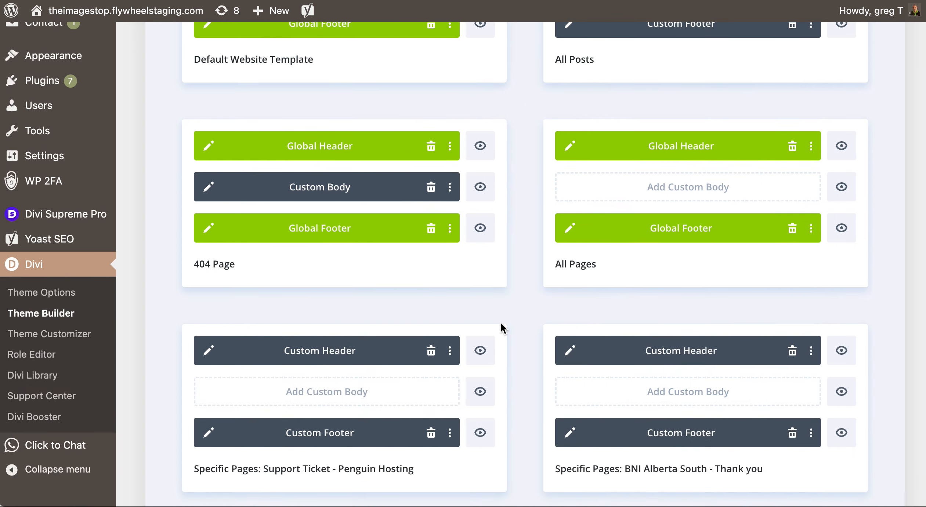
scroll(502, 328, down, 5)
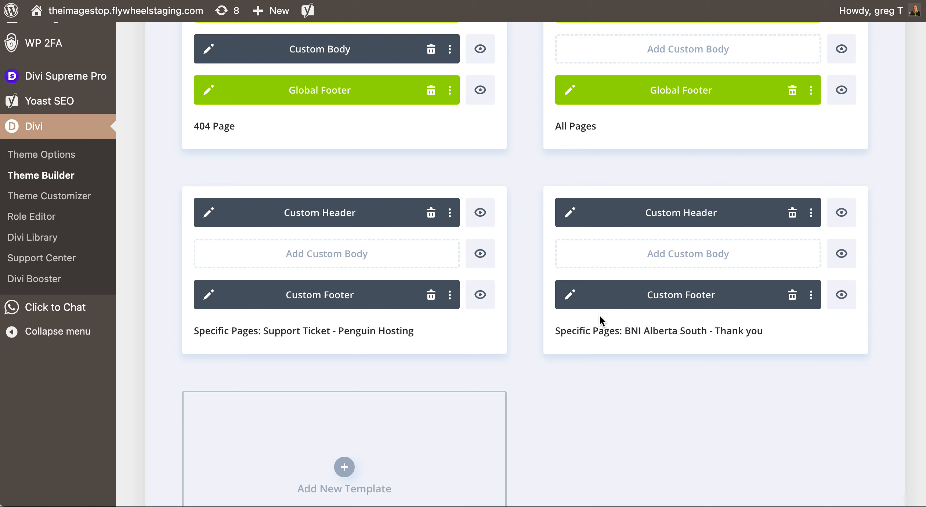
Click into the BNI Alberta South template title and select the words BNI Alberta.
click(622, 330)
mouse_move(624, 330)
mouse_down()
mouse_move(709, 330)
mouse_move(624, 331)
mouse_up()
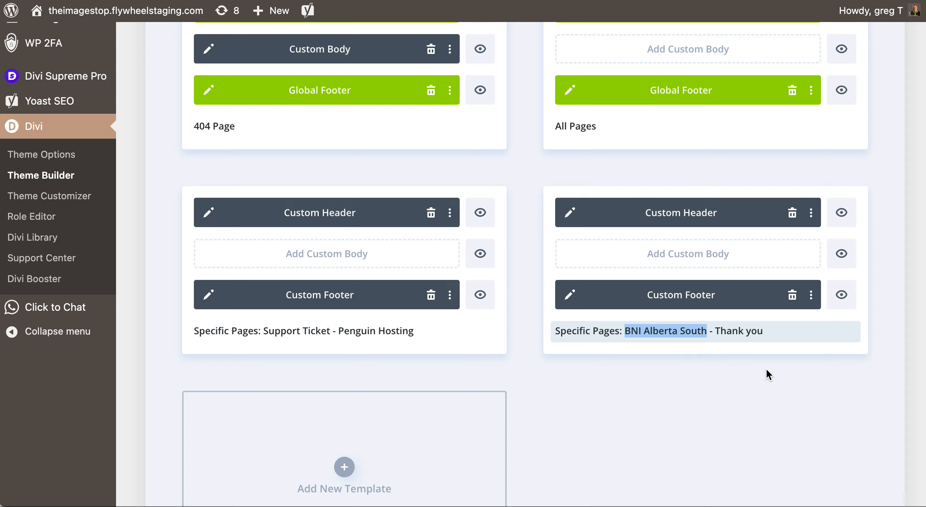
scroll(766, 368, up, 10)
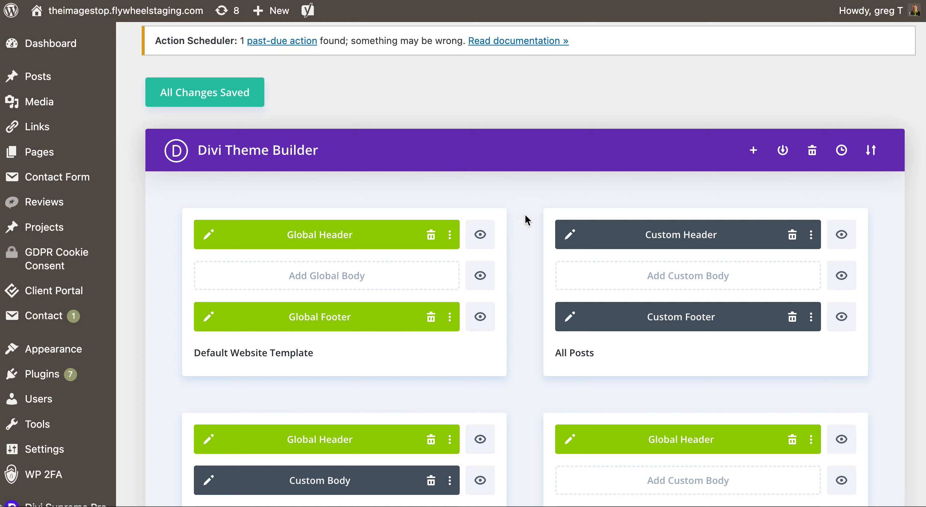
scroll(515, 209, down, 2)
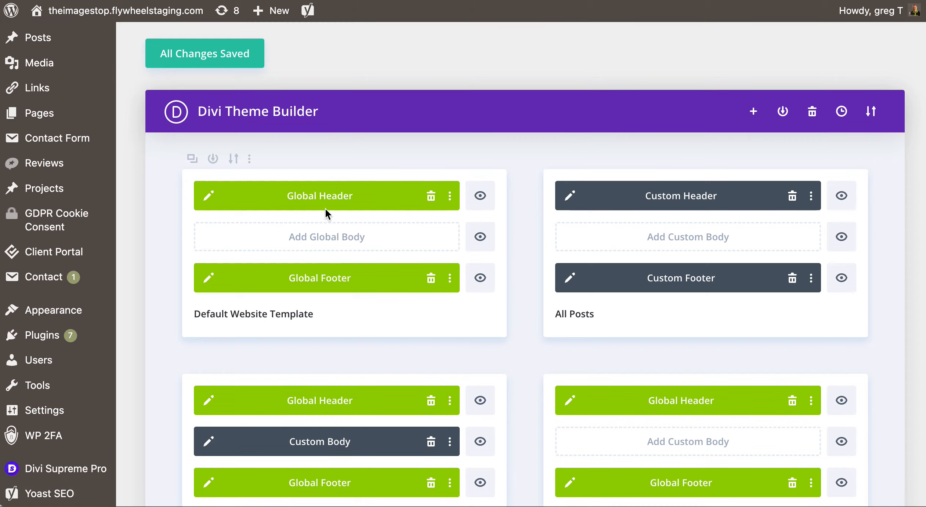
click(210, 201)
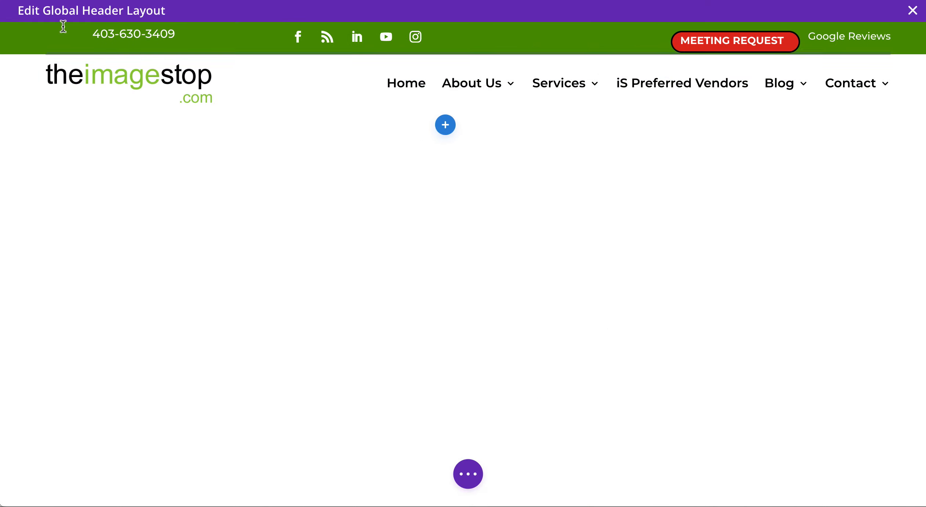
mouse_move(36, 33)
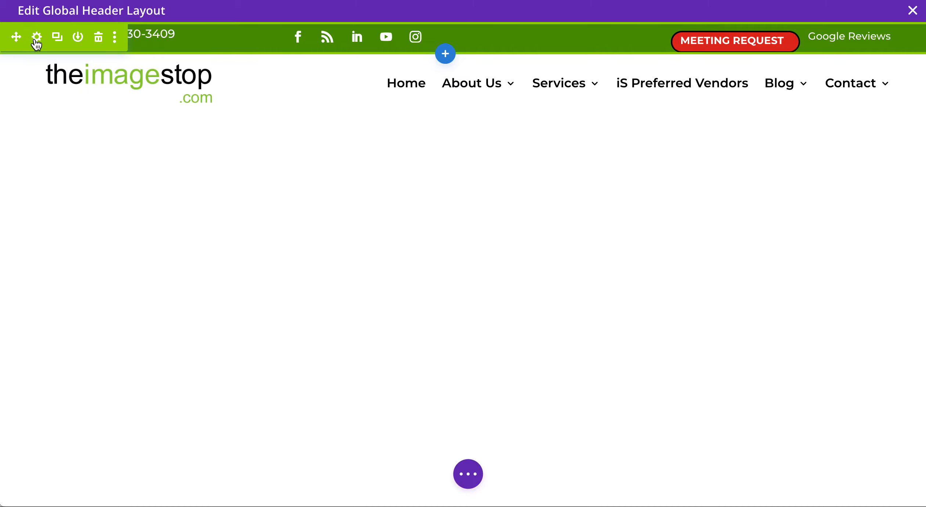
click(36, 36)
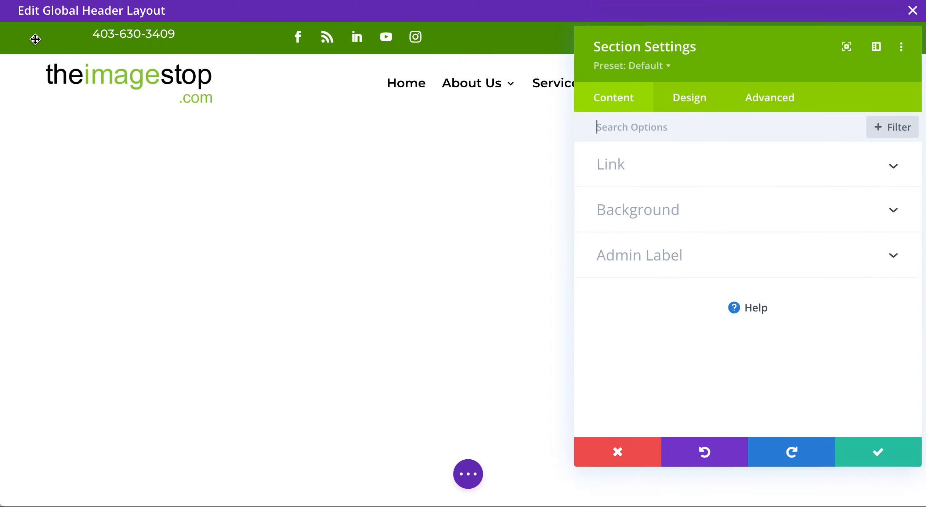
click(701, 211)
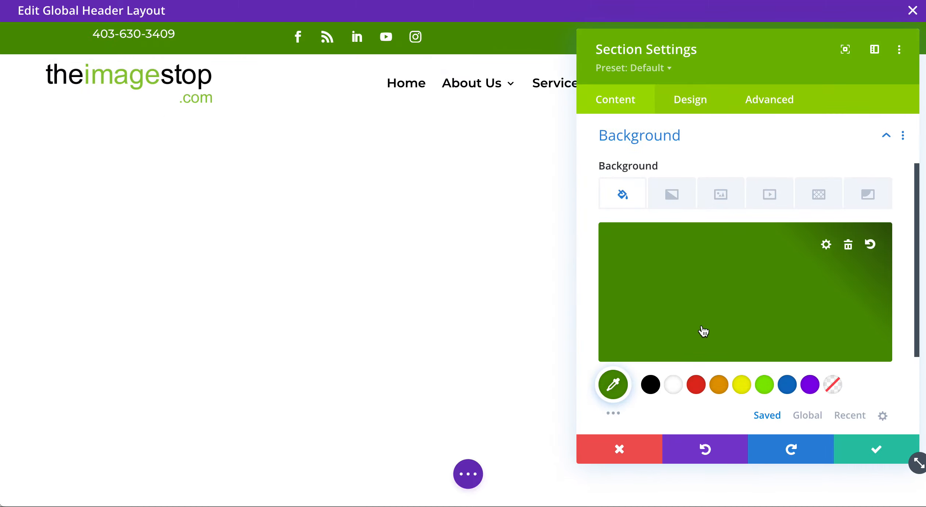
click(653, 386)
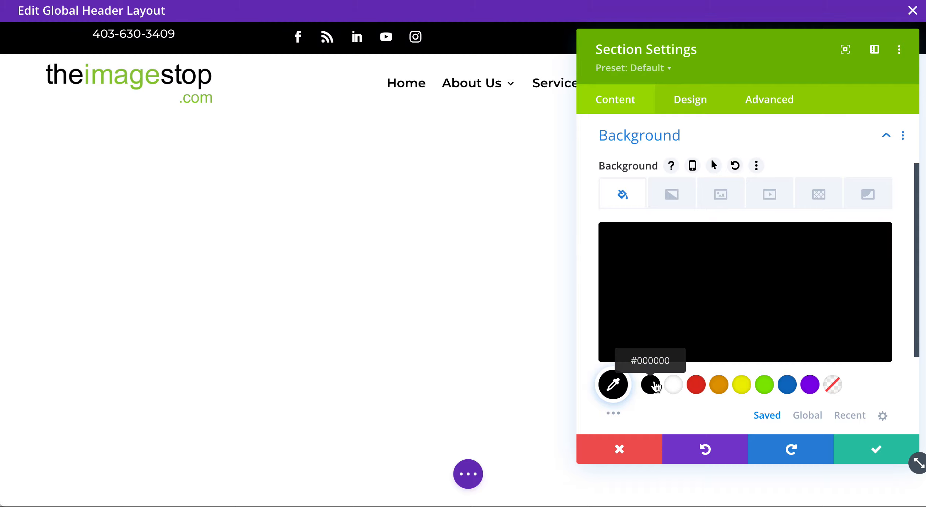
click(632, 450)
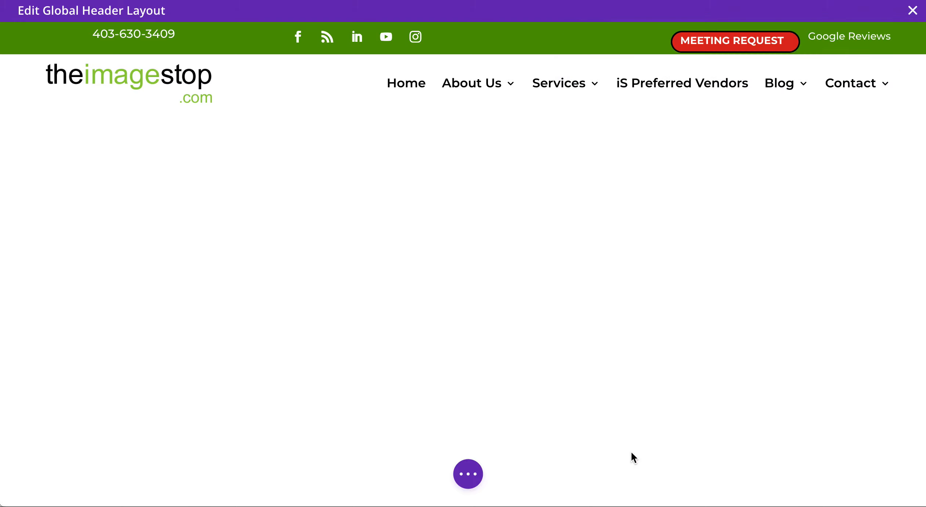
click(912, 11)
click(397, 326)
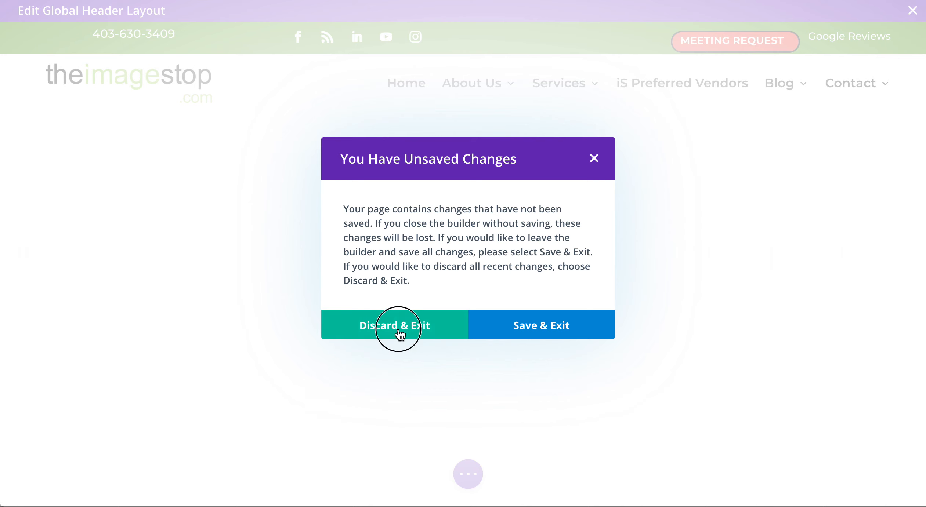
scroll(398, 328, down, 6)
scroll(398, 327, down, 3)
Create a new template from scratch assigned to Search Results pages.
scroll(398, 328, up, 15)
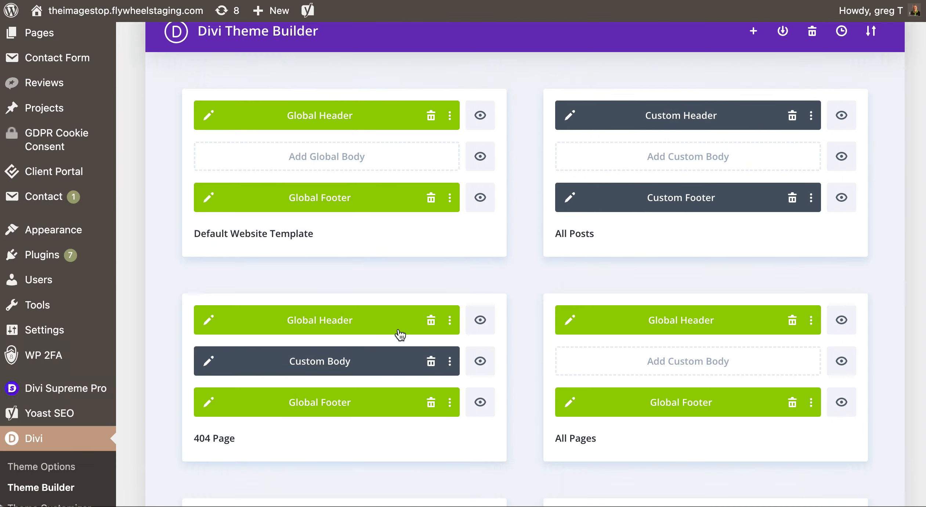
scroll(399, 327, down, 15)
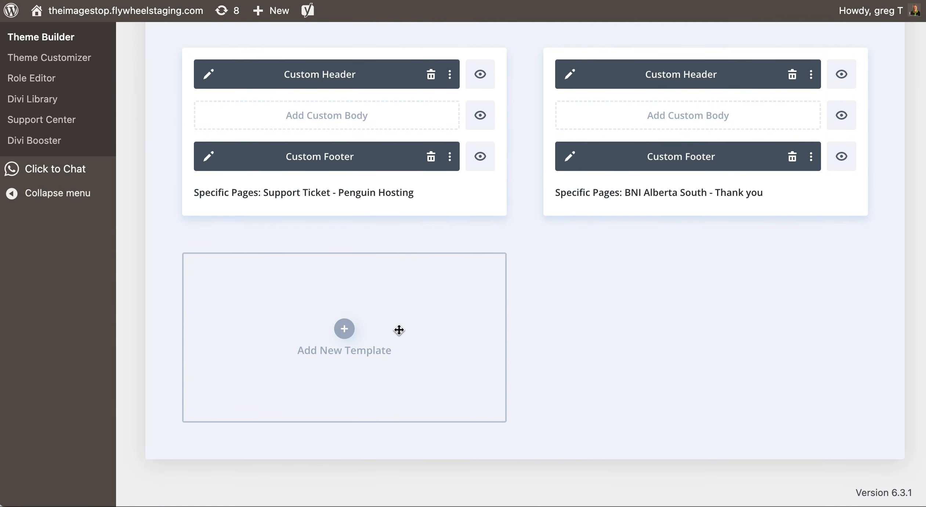
click(346, 330)
click(296, 333)
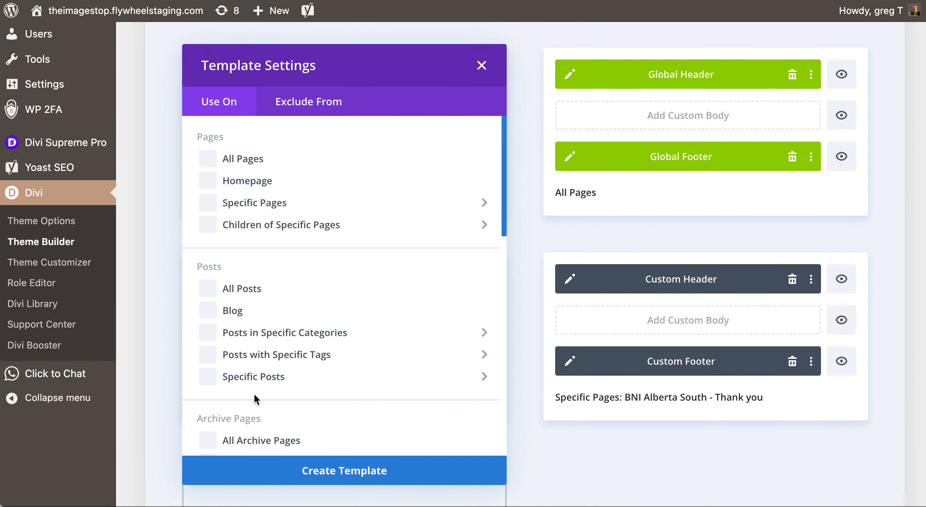
scroll(235, 414, down, 15)
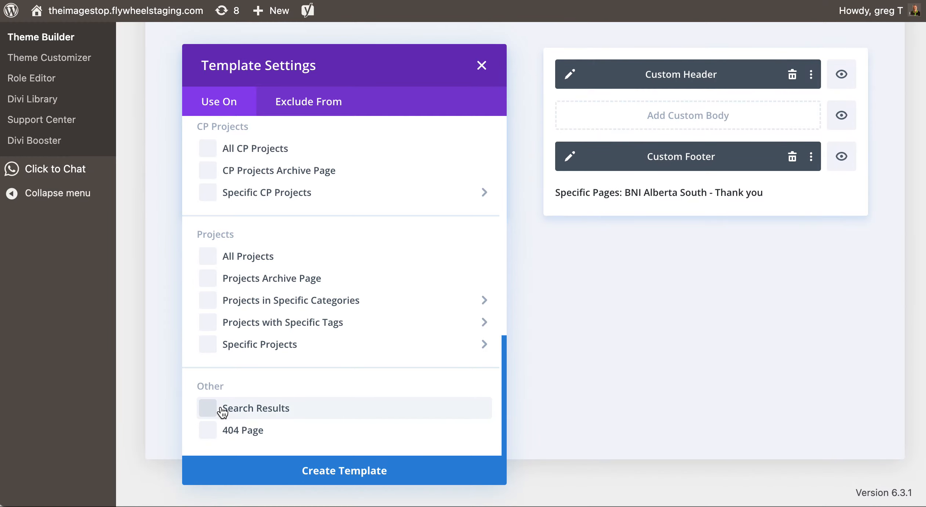
click(223, 406)
click(318, 472)
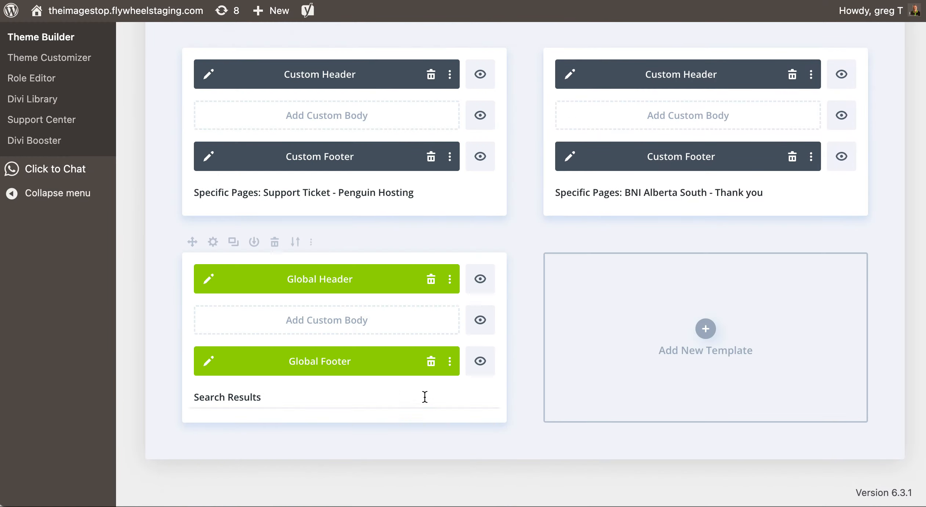
Remove the global header and footer, then build a custom header from scratch.
click(432, 281)
click(431, 361)
click(327, 281)
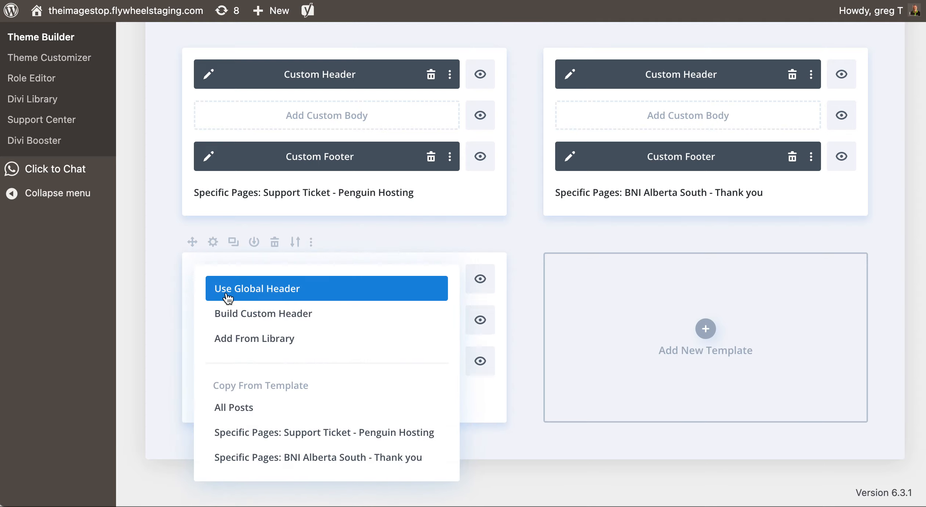
click(328, 237)
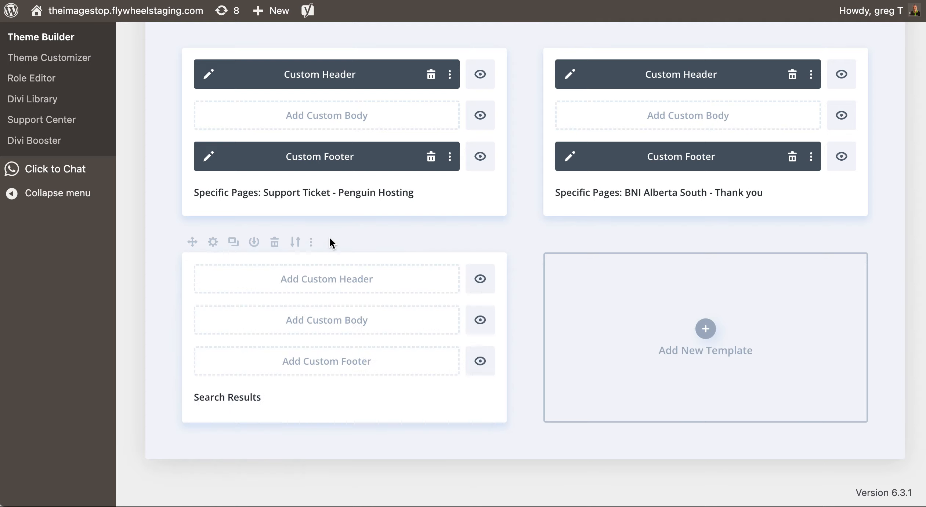
click(311, 287)
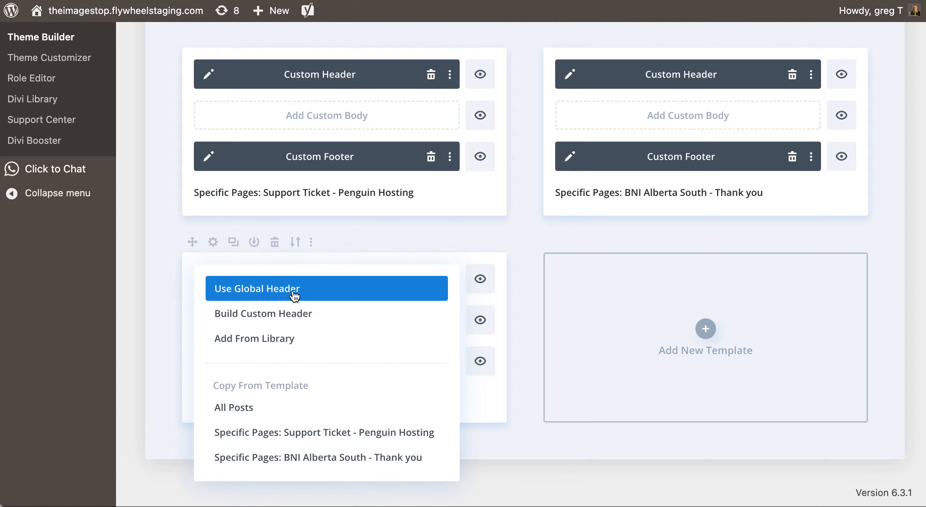
click(275, 316)
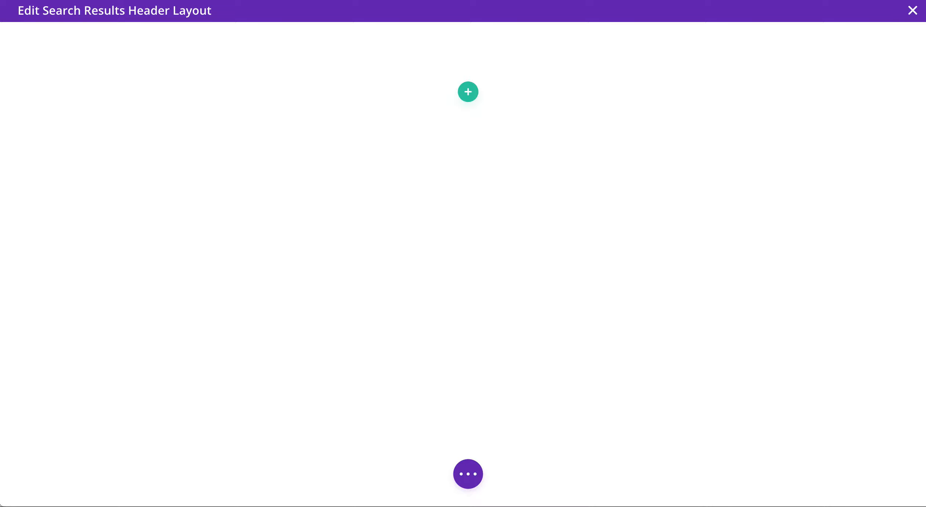
Add a one-column row with a Menu module showing the New ISfooter menu.
click(471, 99)
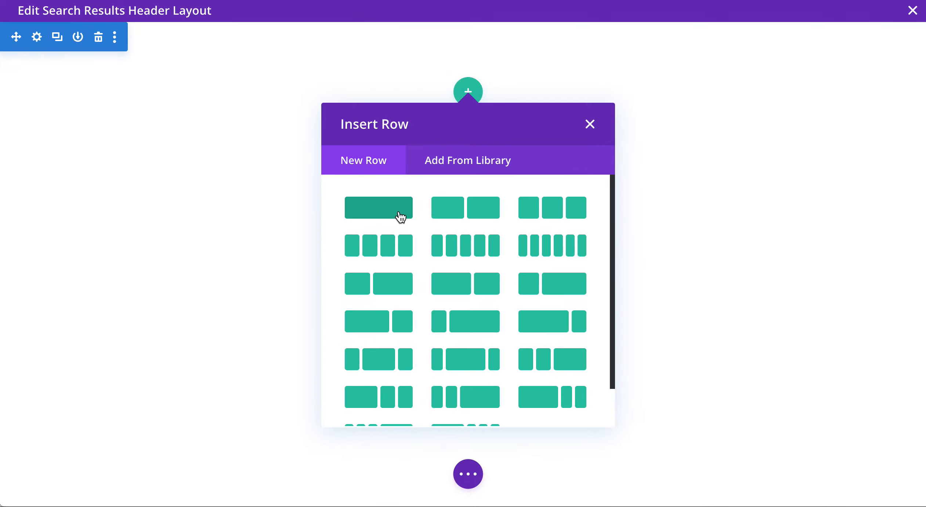
click(400, 216)
scroll(381, 279, down, 10)
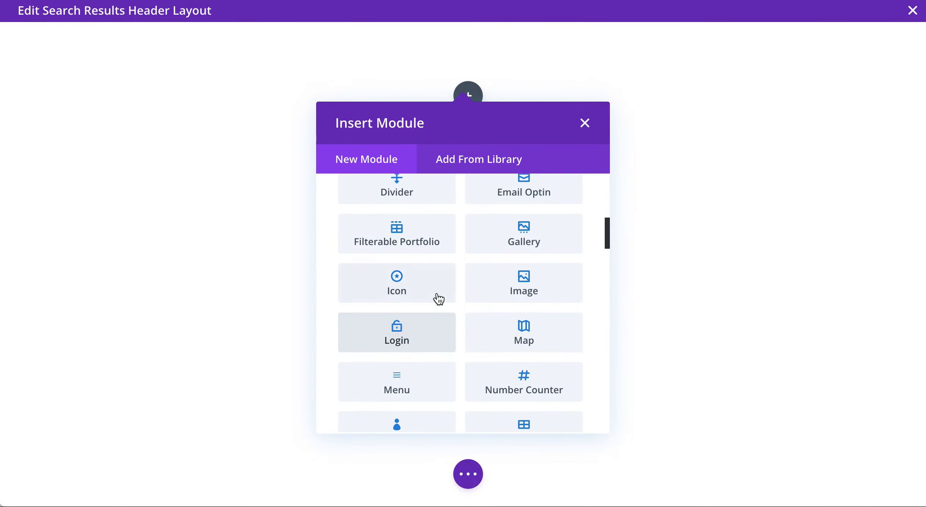
click(398, 387)
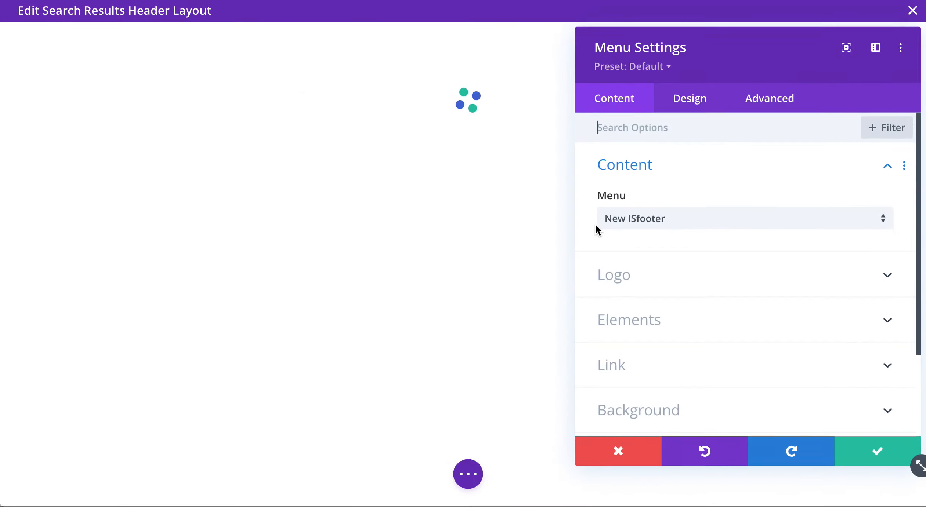
click(648, 228)
click(709, 152)
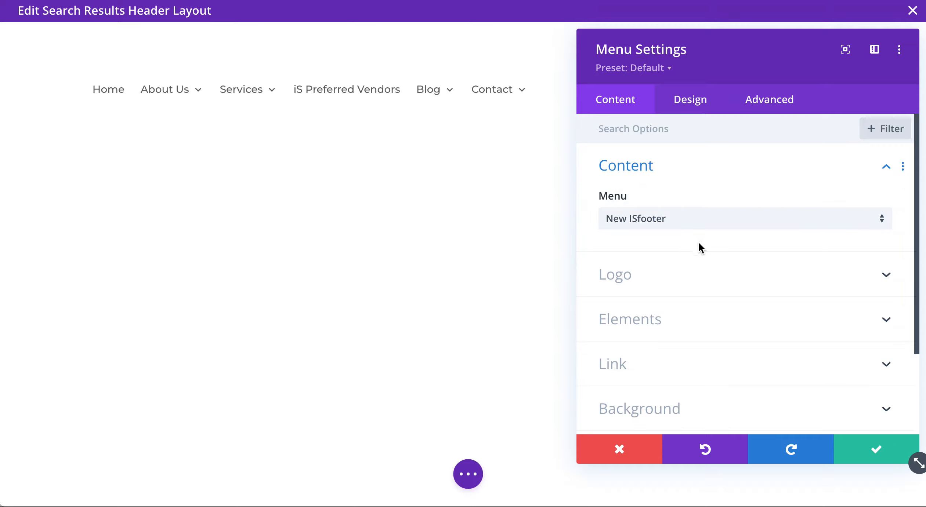
Set the red social-icon image from the media library as the menu logo.
click(636, 263)
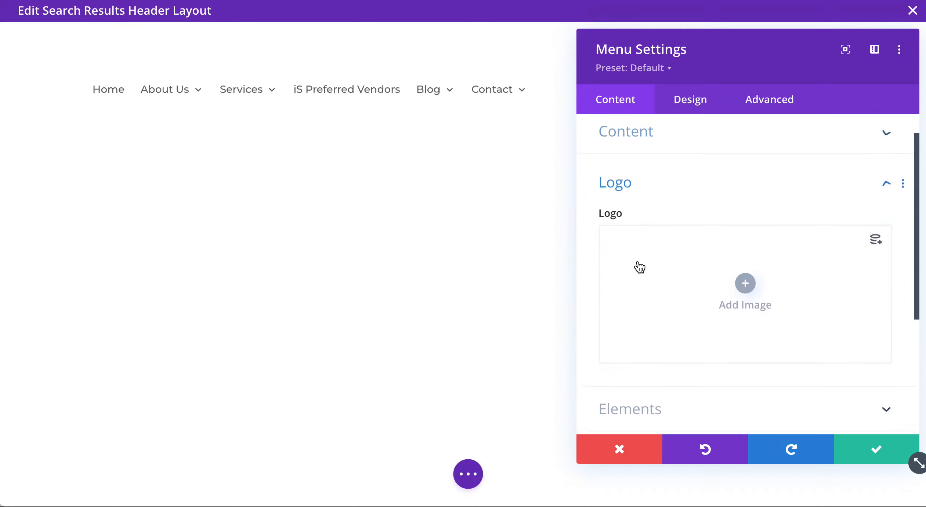
click(751, 245)
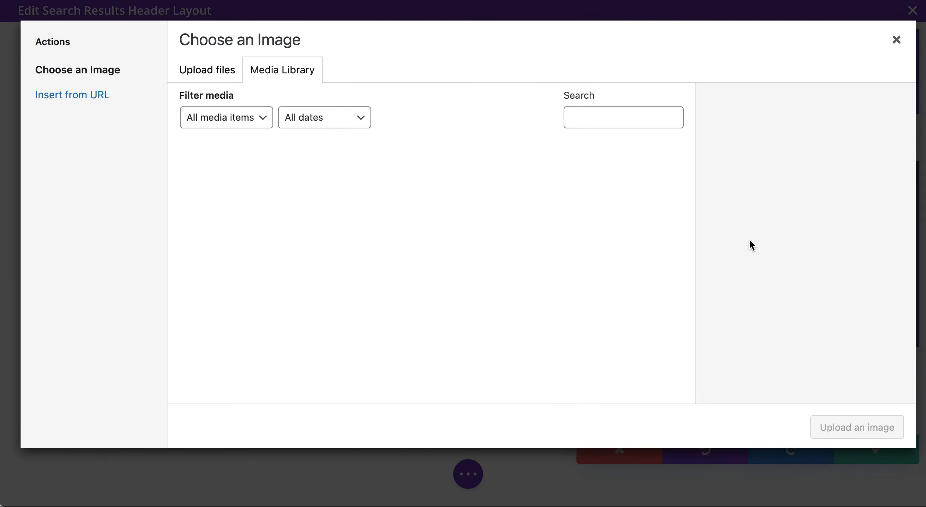
click(515, 179)
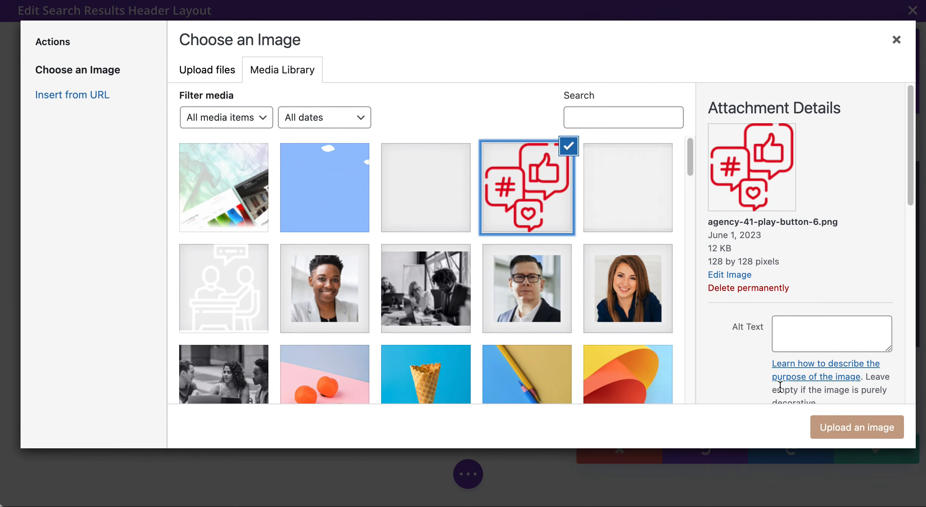
click(833, 437)
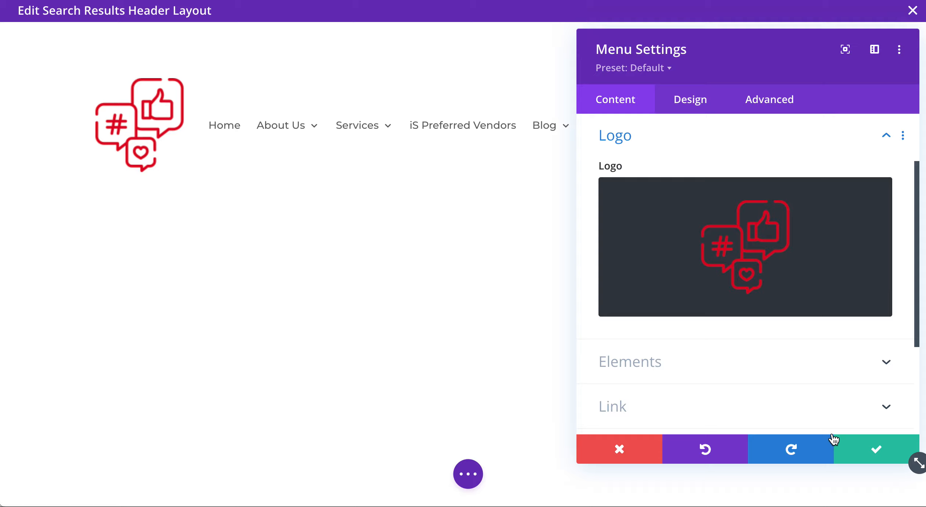
Try the site title, search and cart icon options, leaving all of them turned off.
click(665, 371)
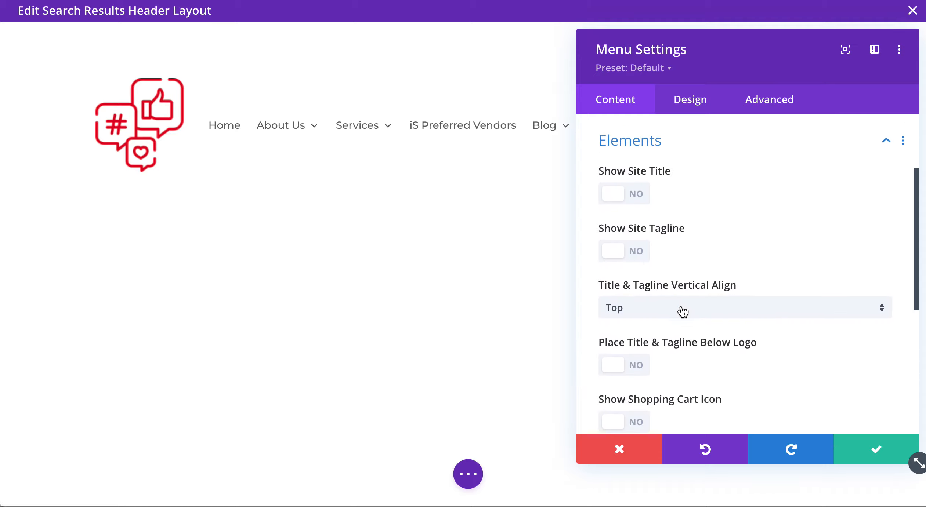
click(627, 190)
click(628, 189)
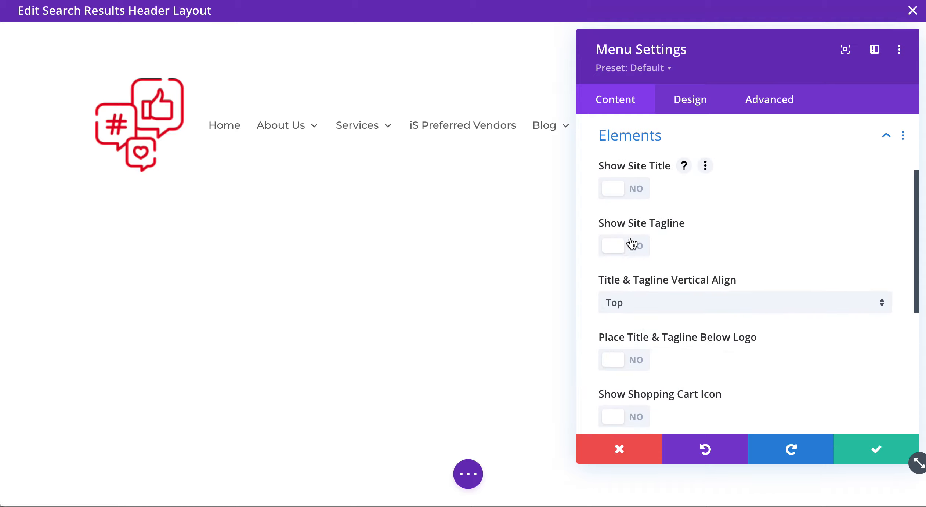
scroll(636, 269, down, 8)
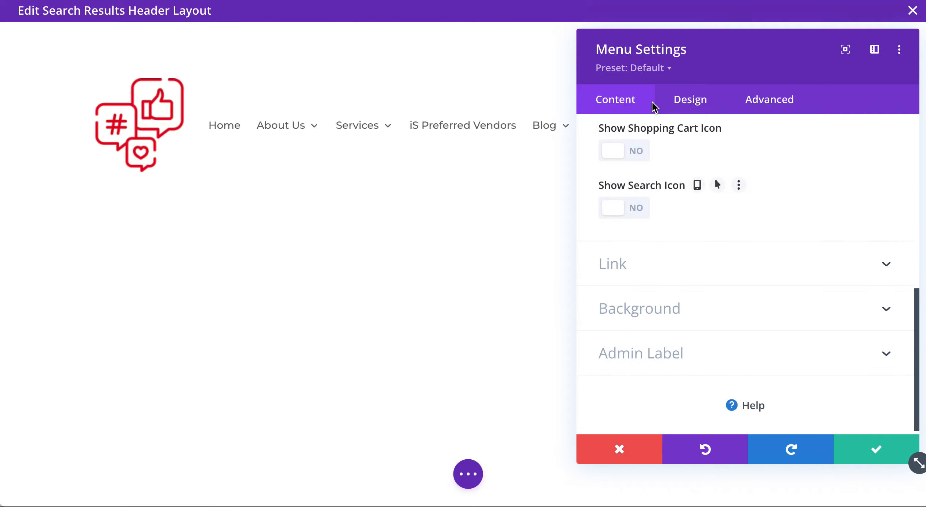
click(613, 220)
drag(719, 45, 273, 39)
click(181, 145)
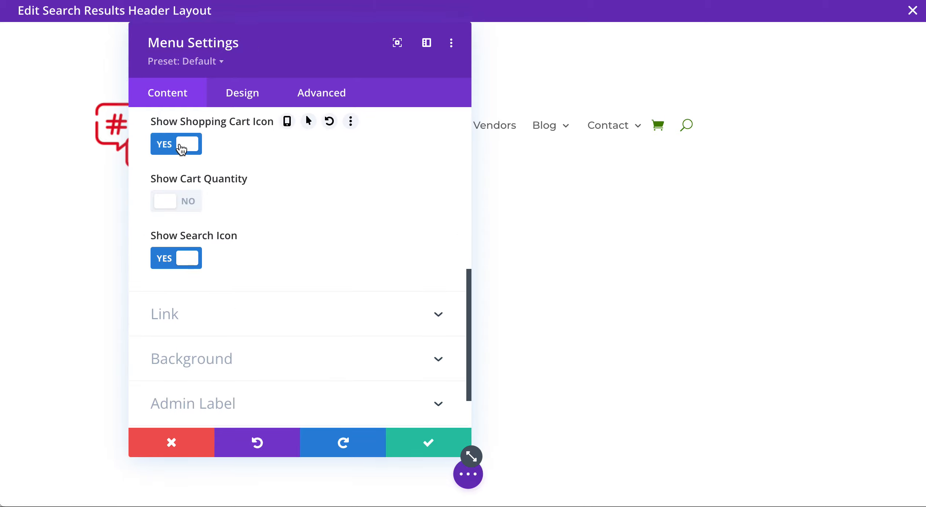
click(181, 145)
click(180, 201)
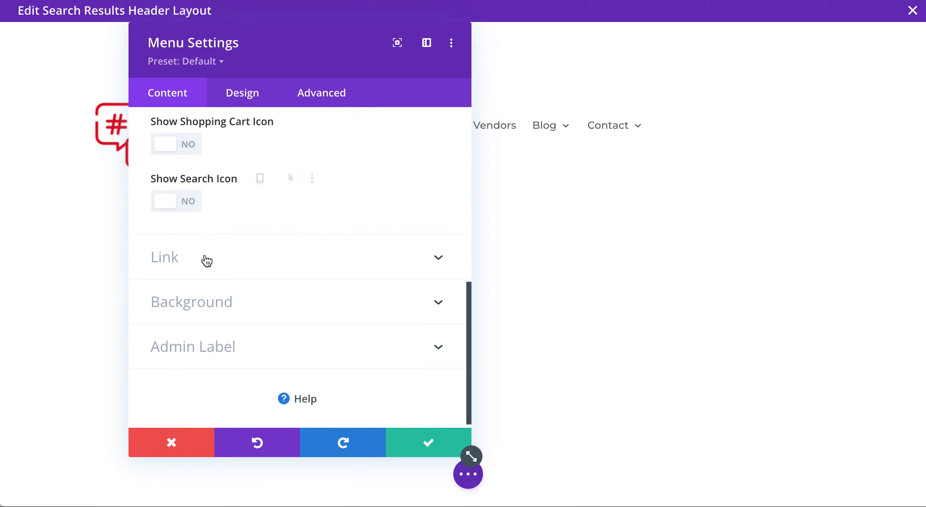
Paste the site's home URL as the menu's Logo Link URL.
click(208, 261)
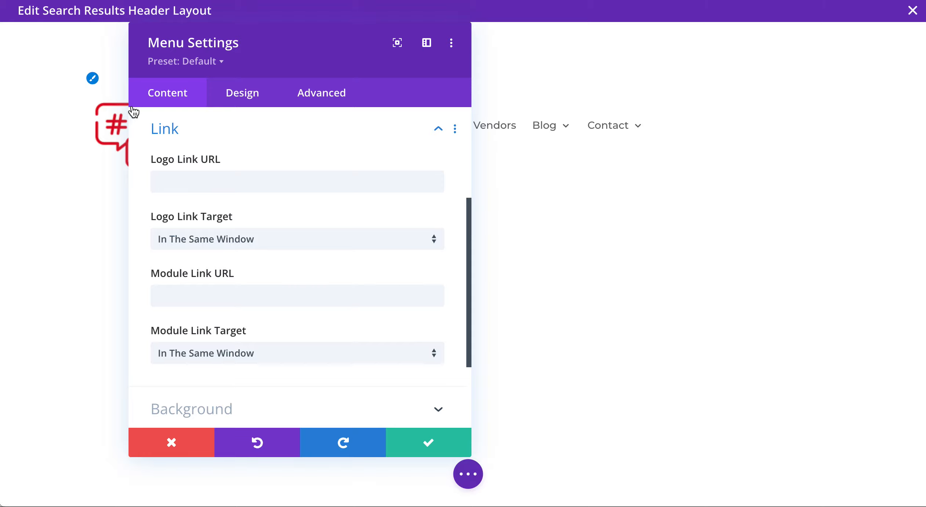
click(171, 179)
text(https://theimagestop.flywheelstaging.com/)
Try a black menu background, then set it back to transparent.
scroll(296, 345, down, 2)
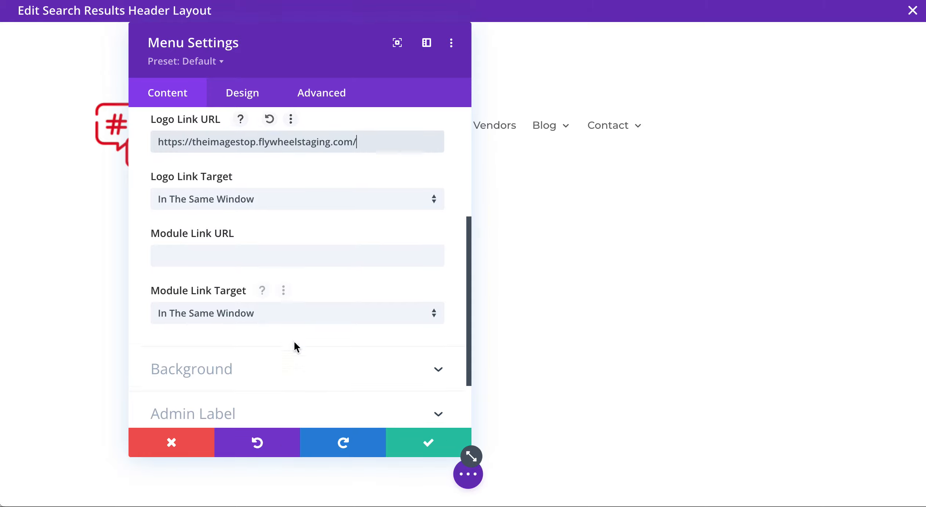
click(215, 369)
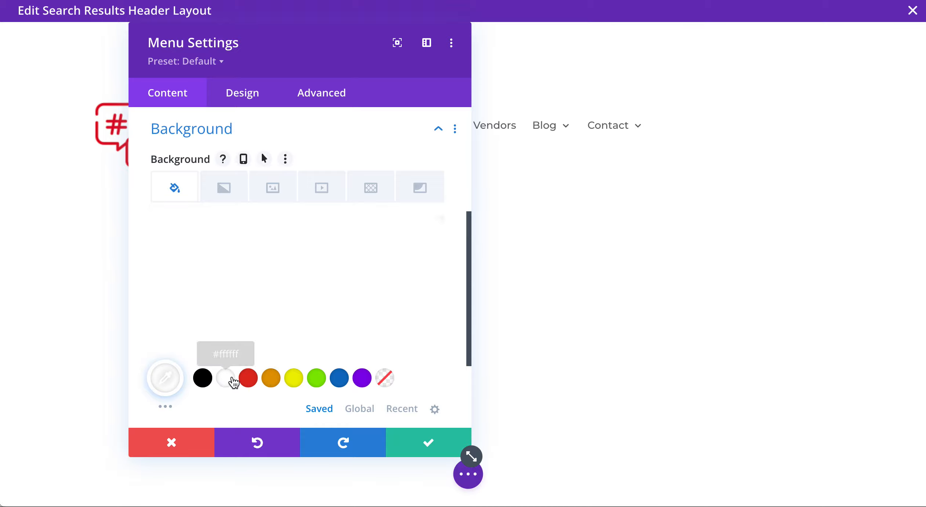
click(203, 378)
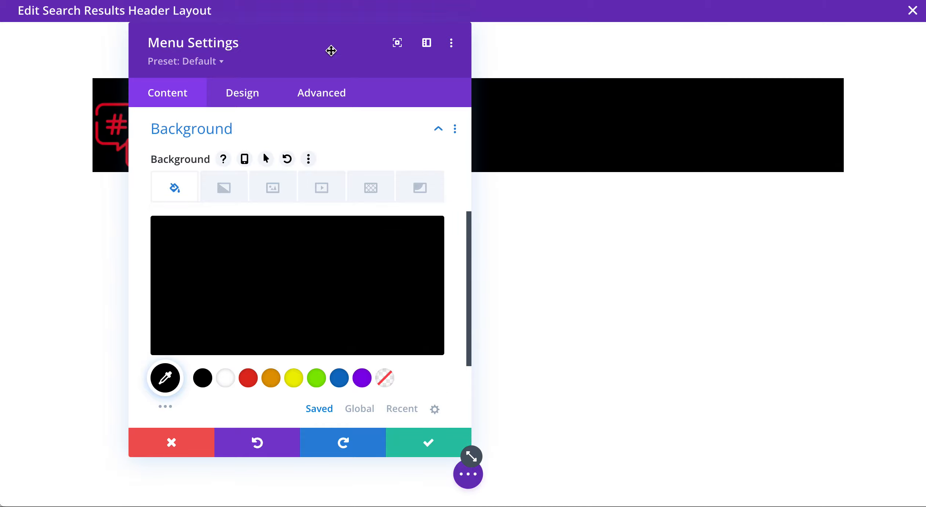
drag(331, 49, 282, 49)
click(337, 378)
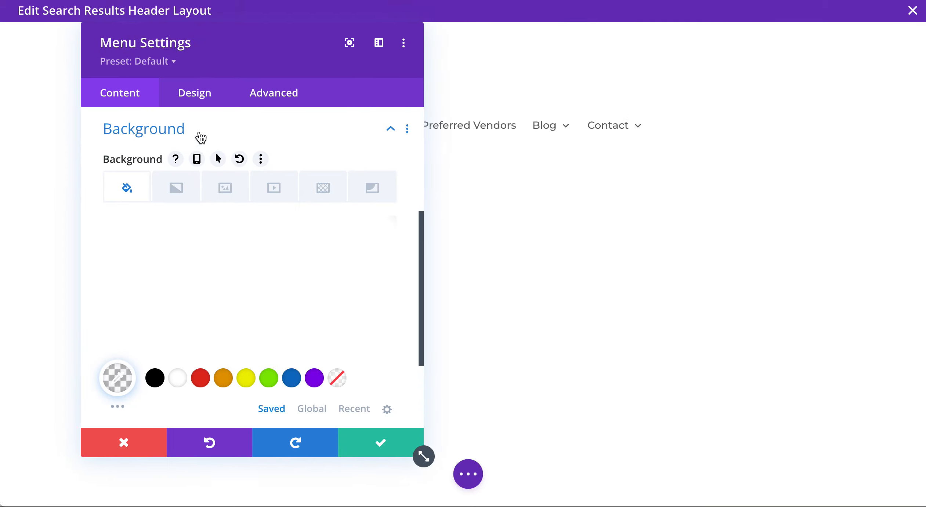
drag(230, 42, 680, 50)
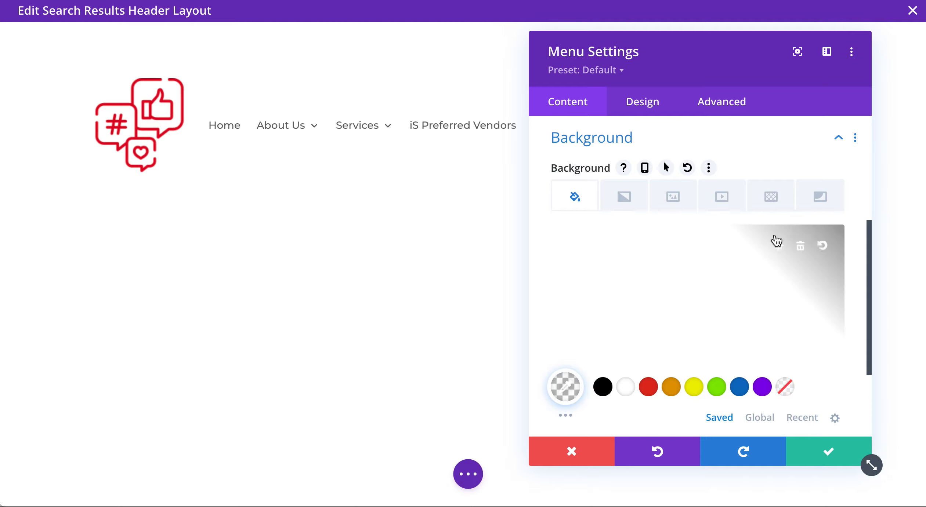
click(641, 110)
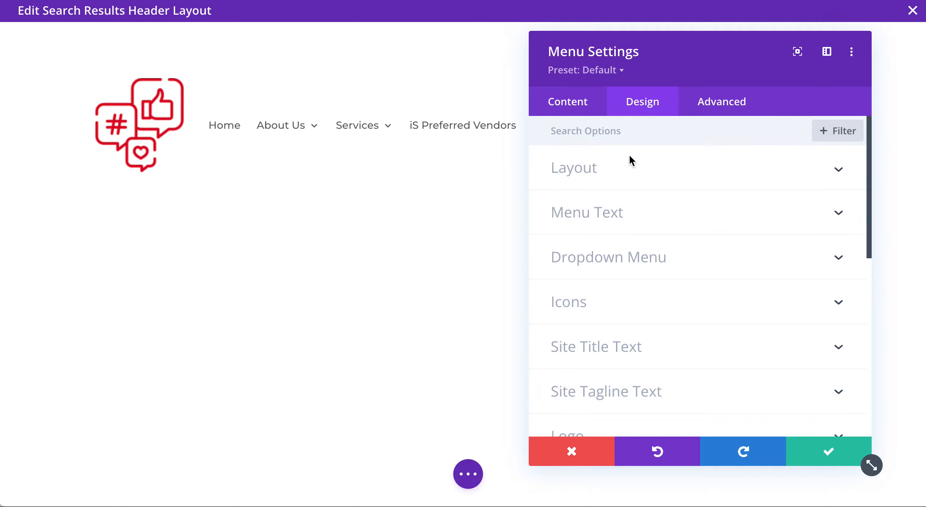
Make the menu text uppercase, bold, 15px and right-aligned, then save the menu settings.
click(600, 213)
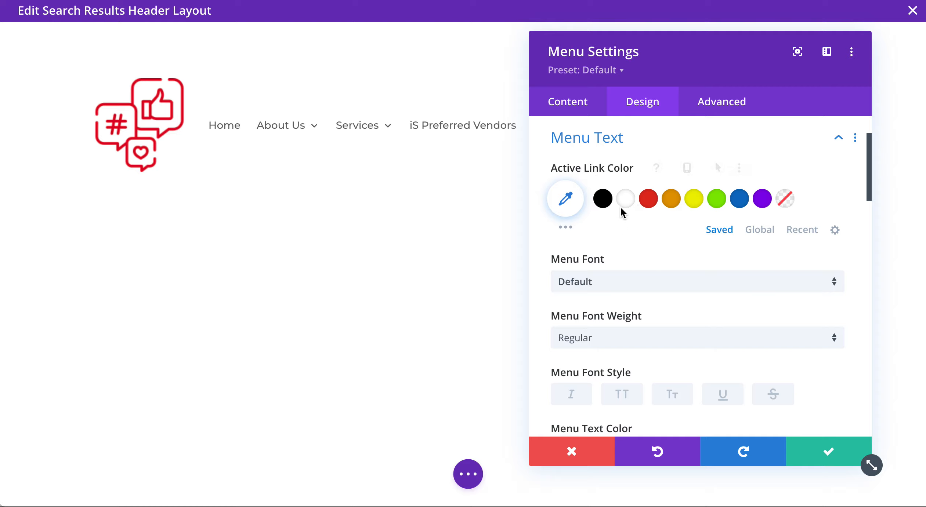
click(622, 395)
click(612, 345)
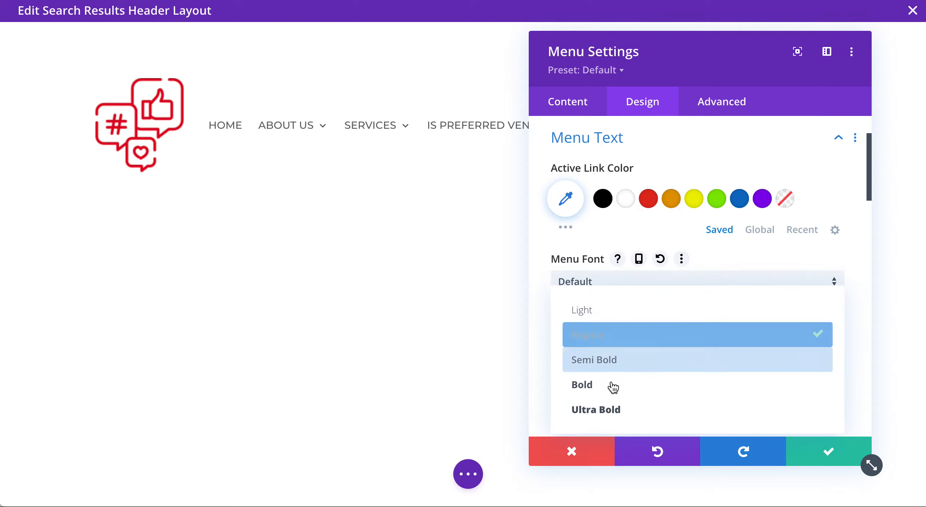
click(611, 385)
scroll(615, 376, down, 1)
scroll(616, 376, down, 4)
drag(585, 394, 597, 399)
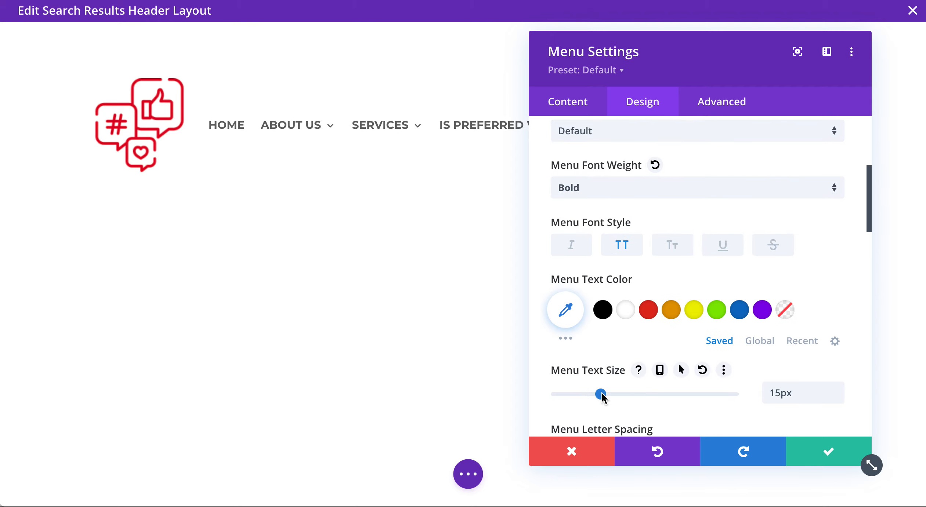
scroll(678, 328, down, 5)
scroll(677, 329, down, 9)
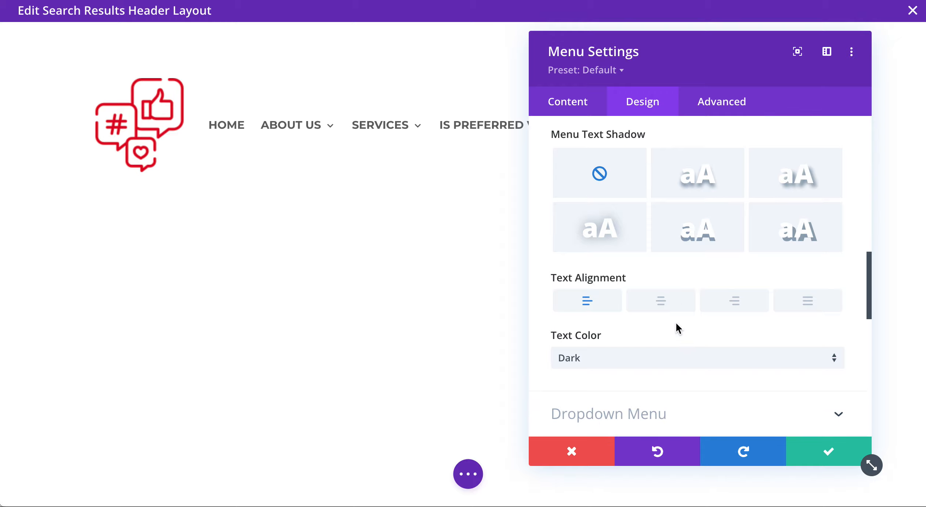
click(734, 310)
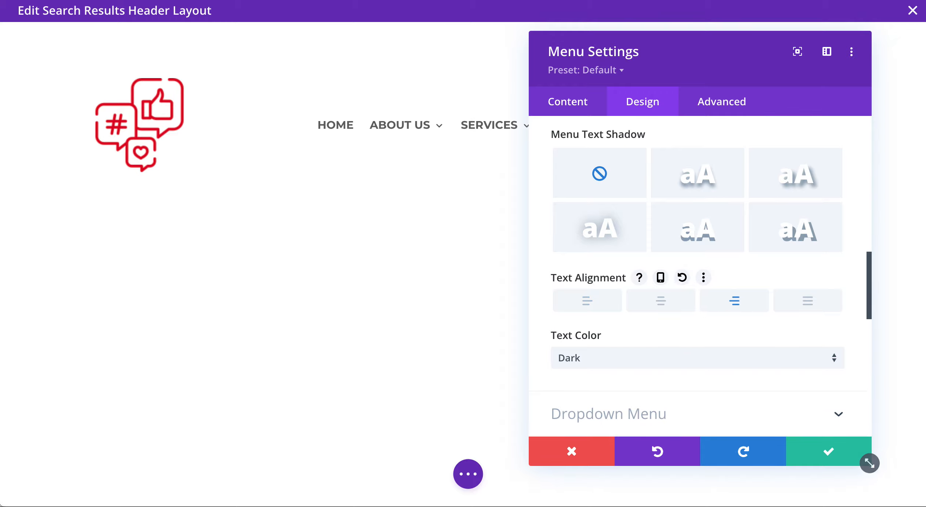
drag(737, 45, 446, 53)
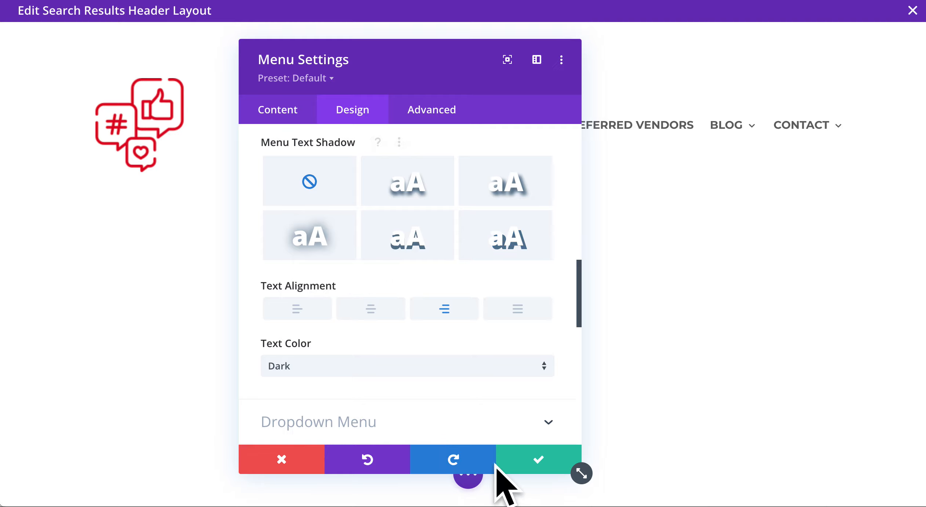
click(516, 465)
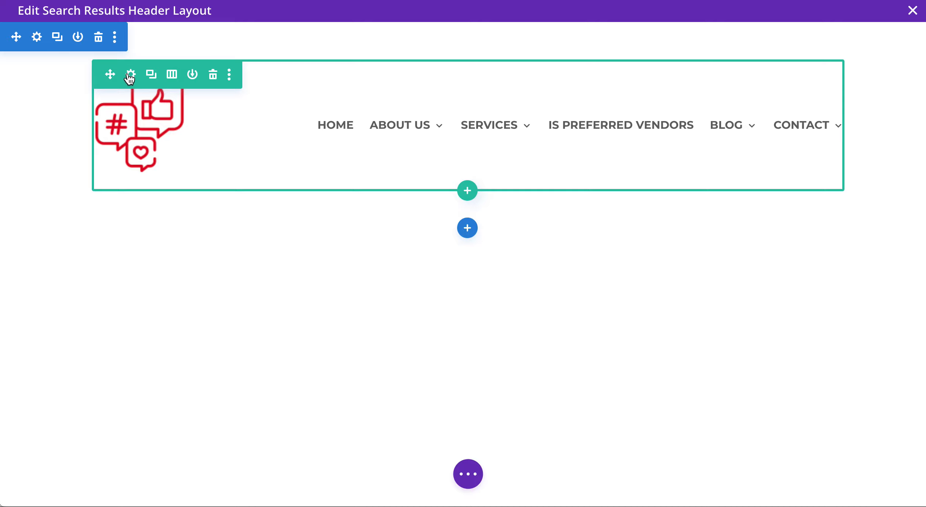
Give the header row a 100% max width, 90% width and custom gutter width 2, then save.
click(130, 75)
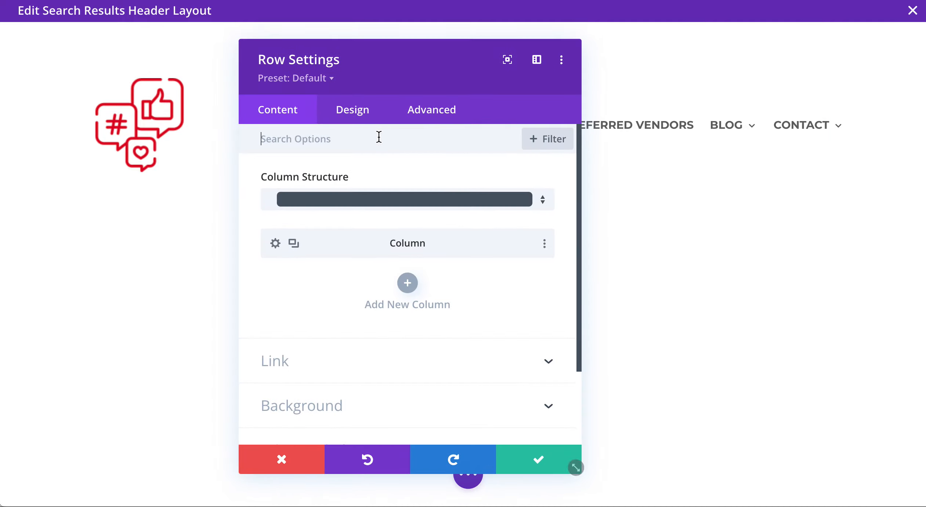
click(369, 112)
click(343, 185)
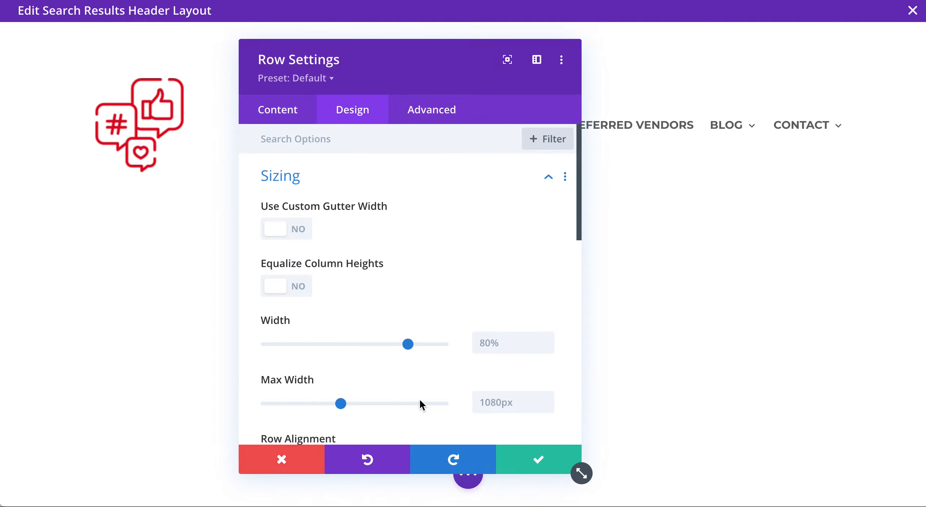
click(500, 402)
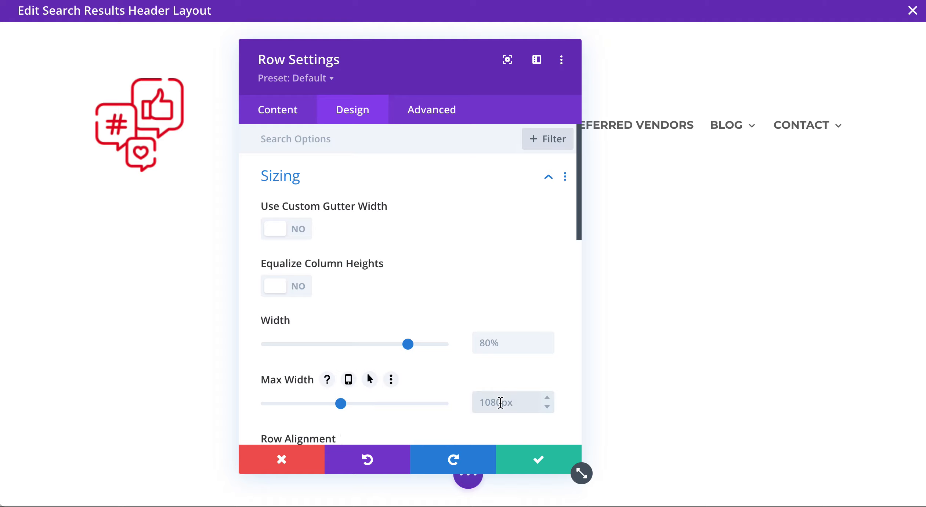
text(100%)
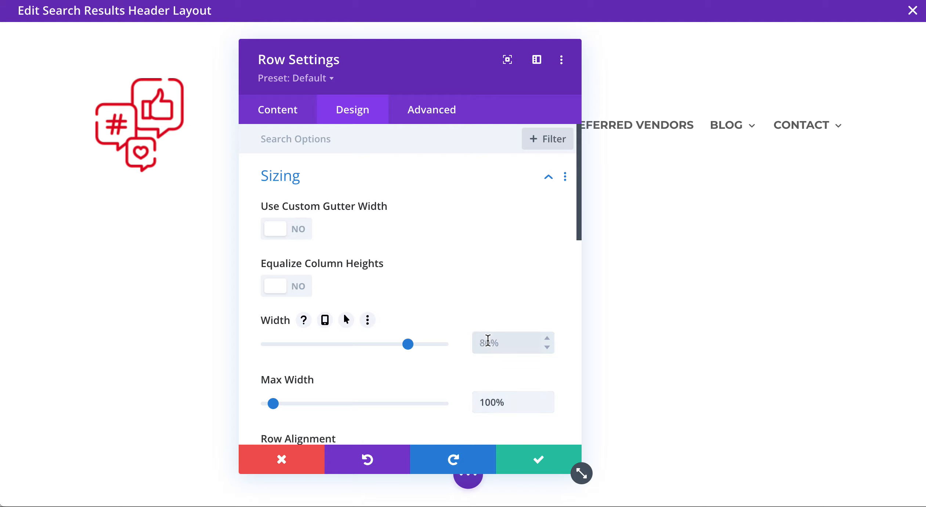
click(426, 345)
drag(425, 344, 426, 344)
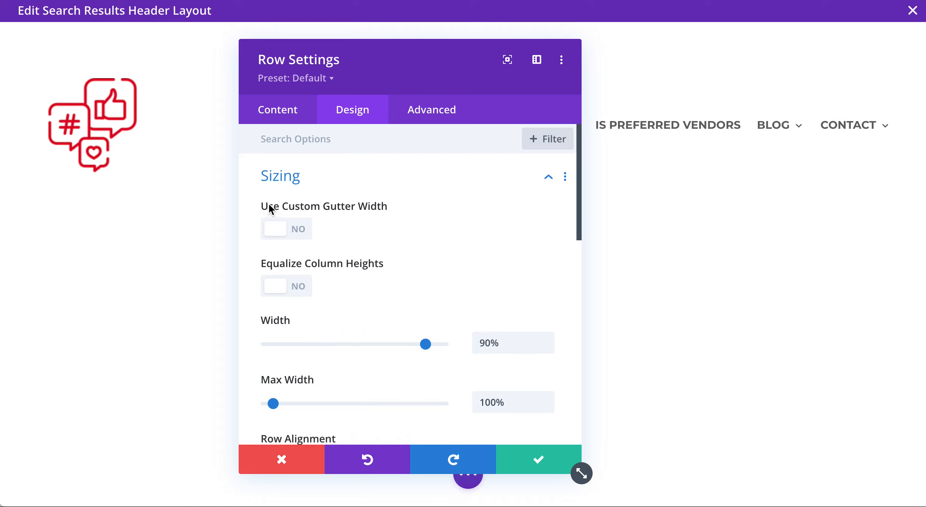
click(285, 235)
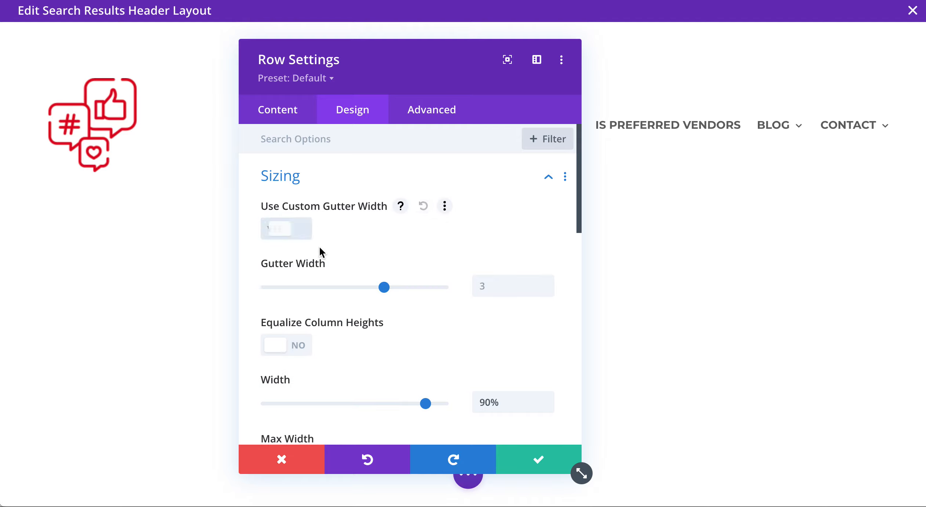
drag(381, 287, 338, 290)
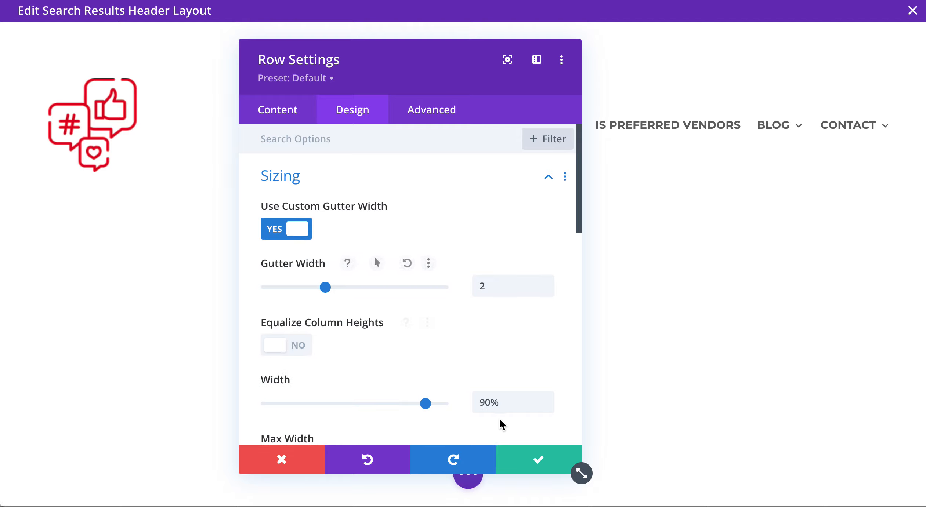
click(542, 458)
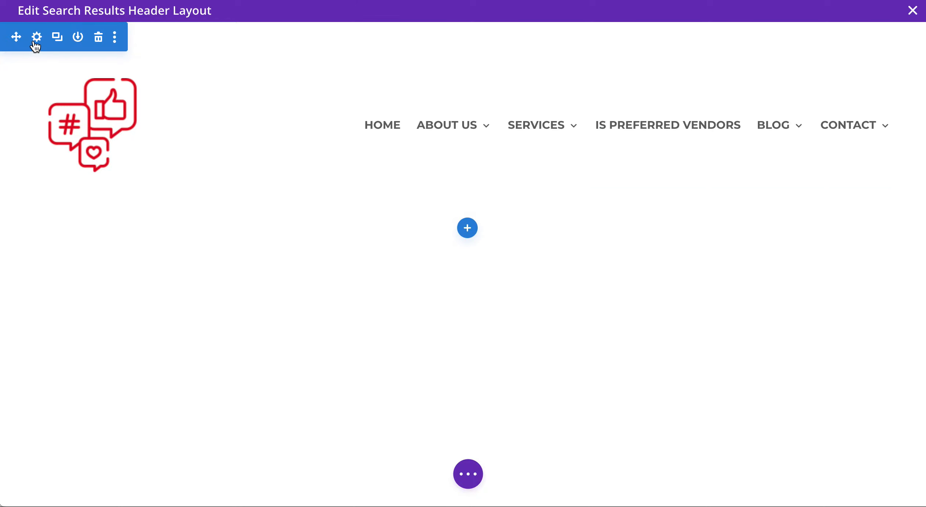
Set the header section's background to black and save.
click(37, 38)
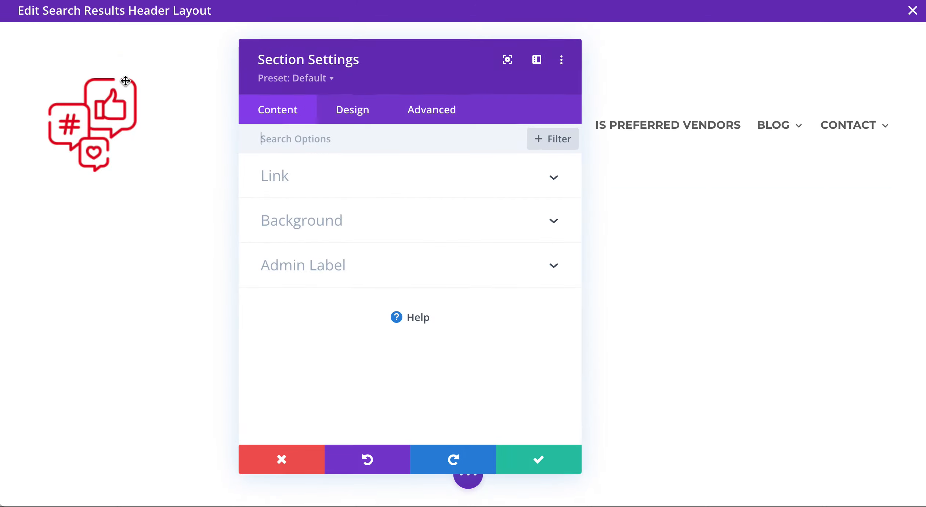
click(380, 239)
click(313, 395)
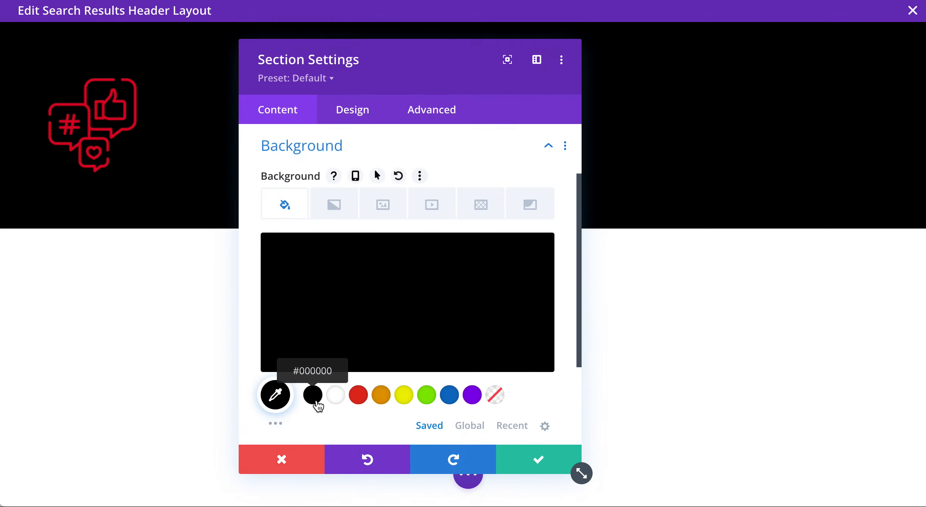
click(517, 461)
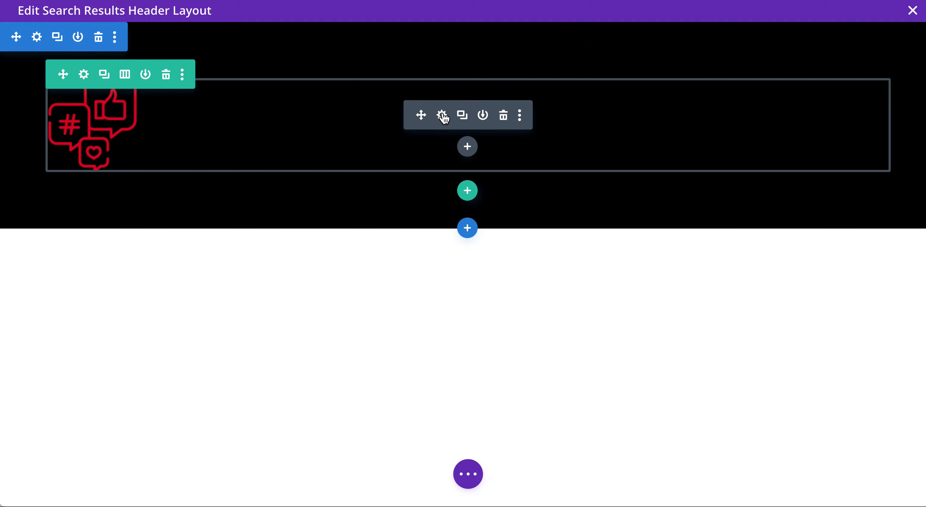
Set the menu module's text colour to Light so links show white, and save.
click(442, 115)
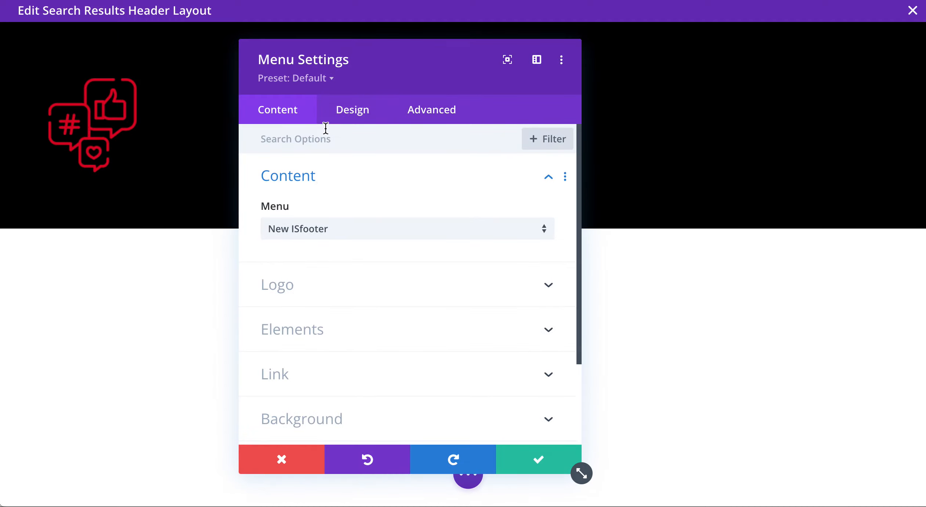
click(352, 109)
drag(405, 78, 157, 66)
click(46, 214)
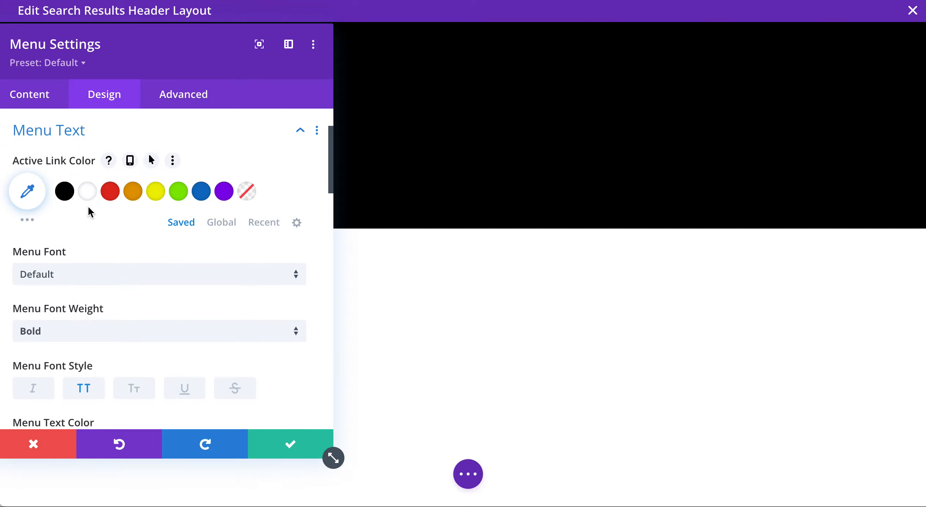
scroll(88, 211, down, 15)
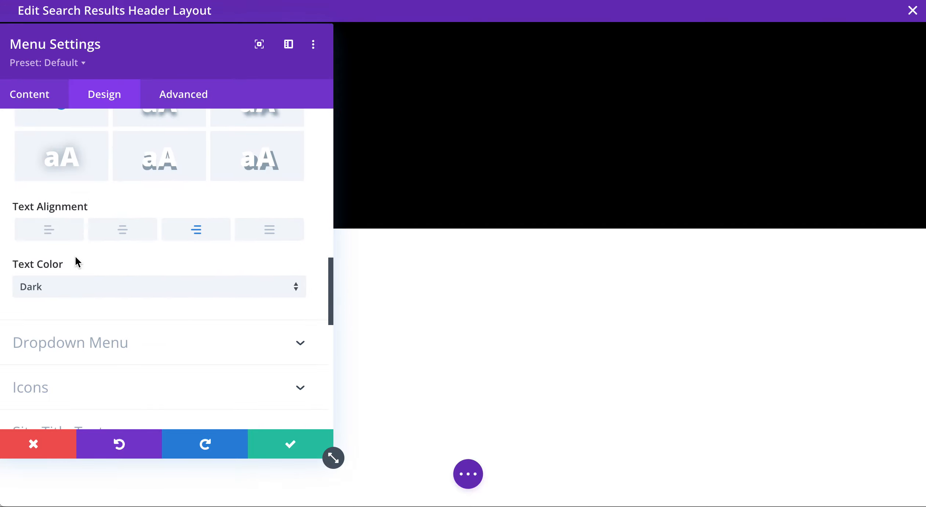
click(72, 292)
click(82, 300)
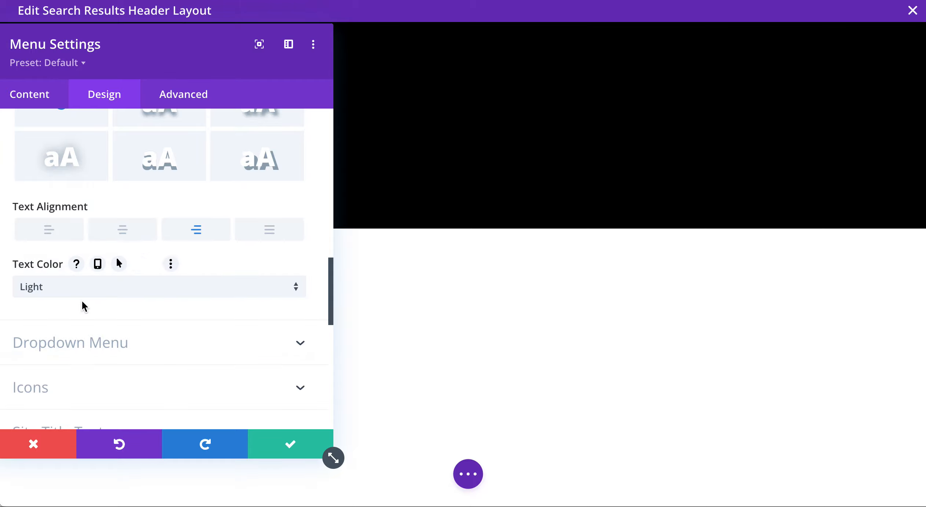
click(252, 445)
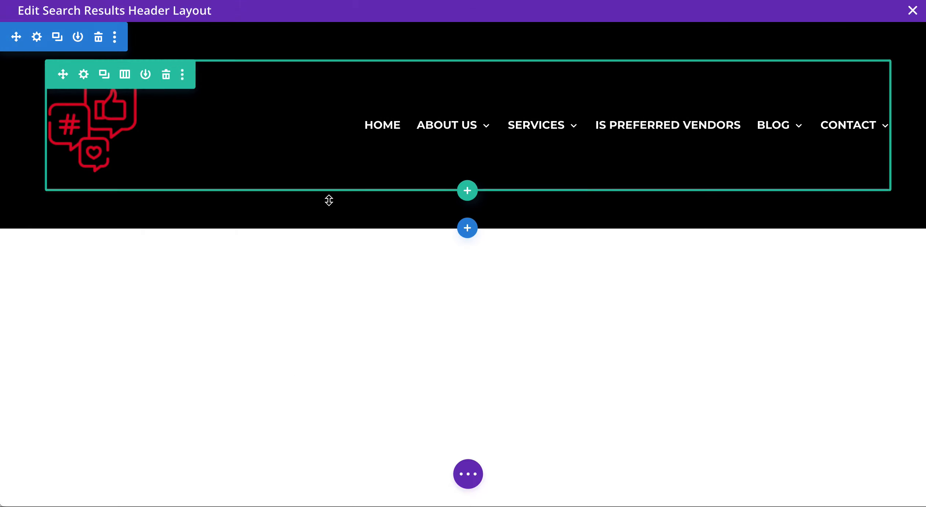
Shrink the header's top and bottom padding and set the logo max width to 9%.
drag(329, 197, 337, 161)
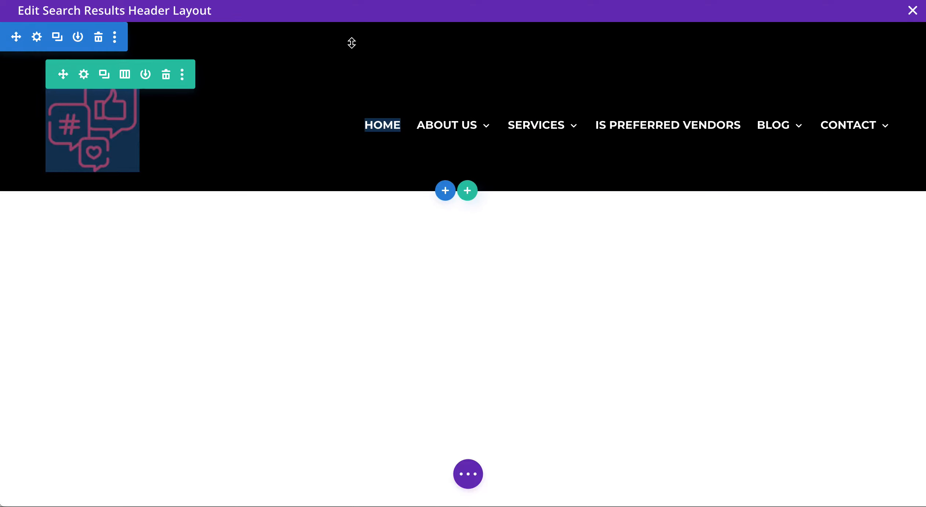
drag(351, 54, 355, 1)
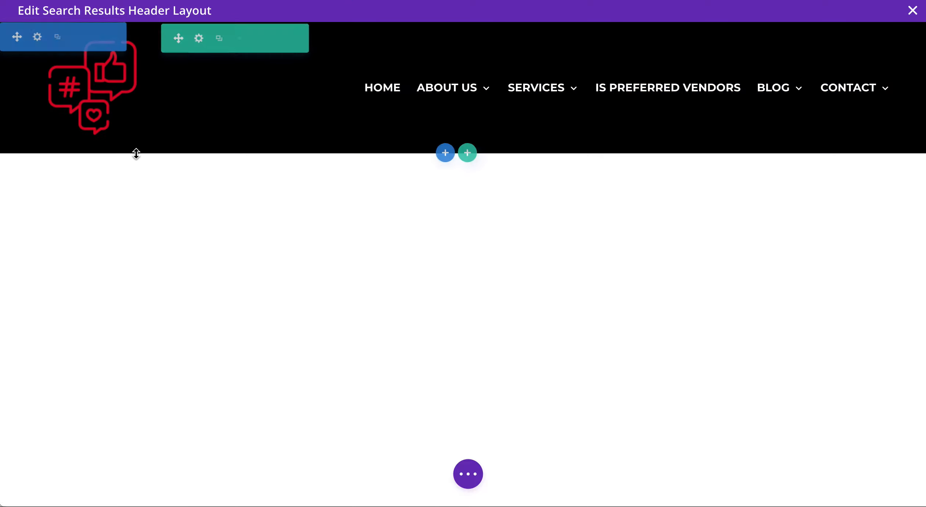
click(441, 78)
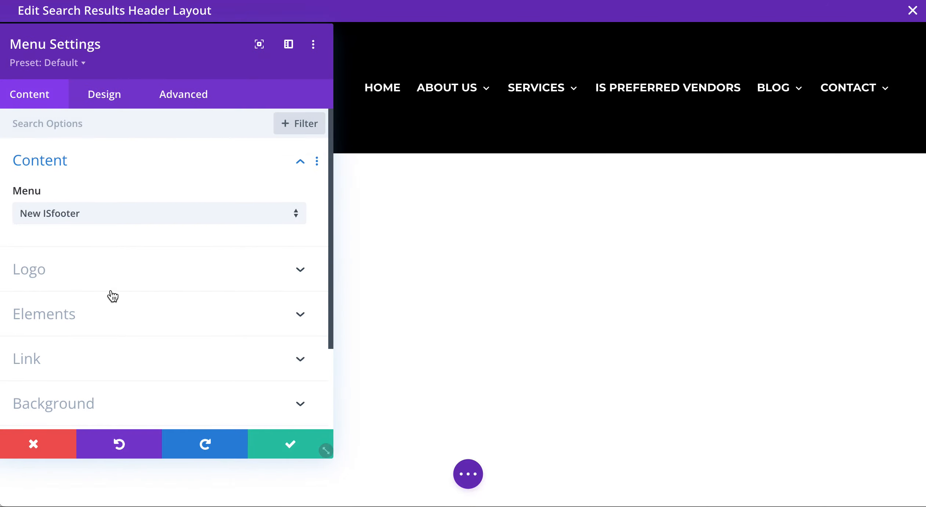
drag(134, 52, 230, 120)
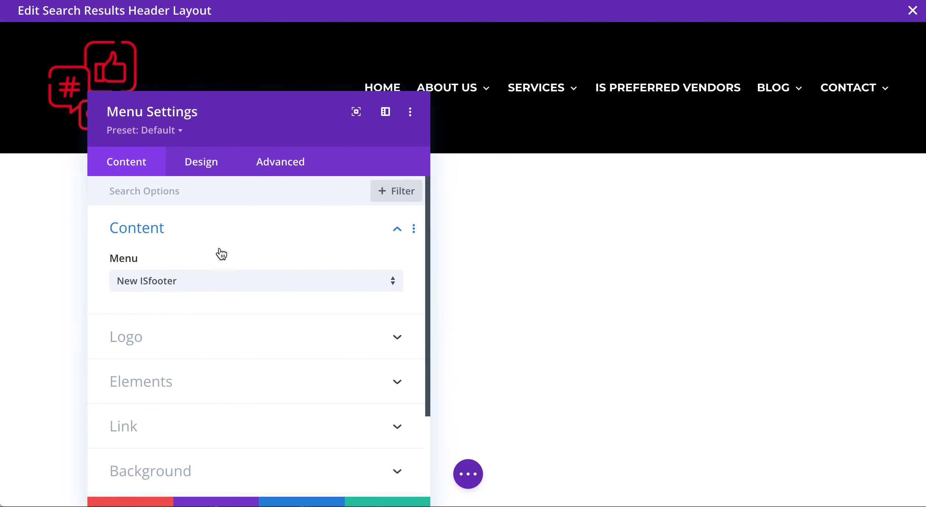
click(197, 168)
scroll(221, 417, down, 4)
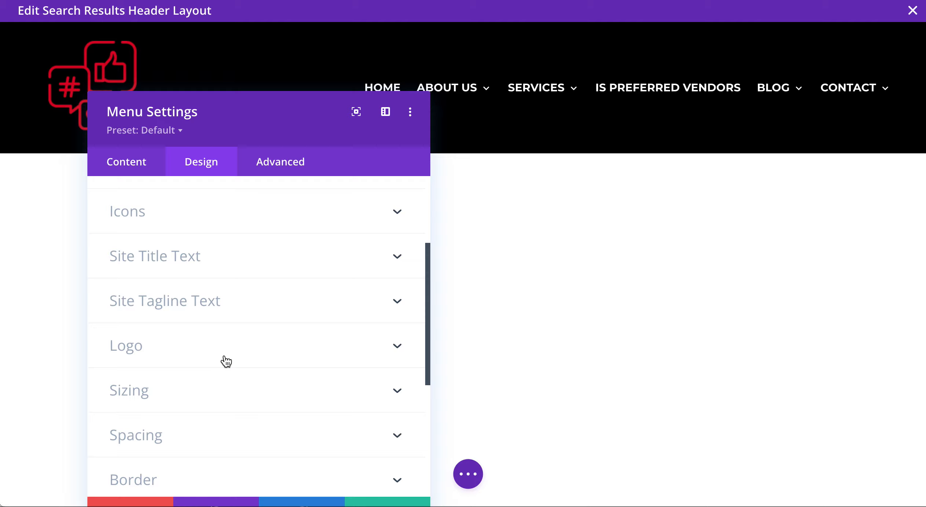
click(157, 387)
drag(292, 295, 130, 295)
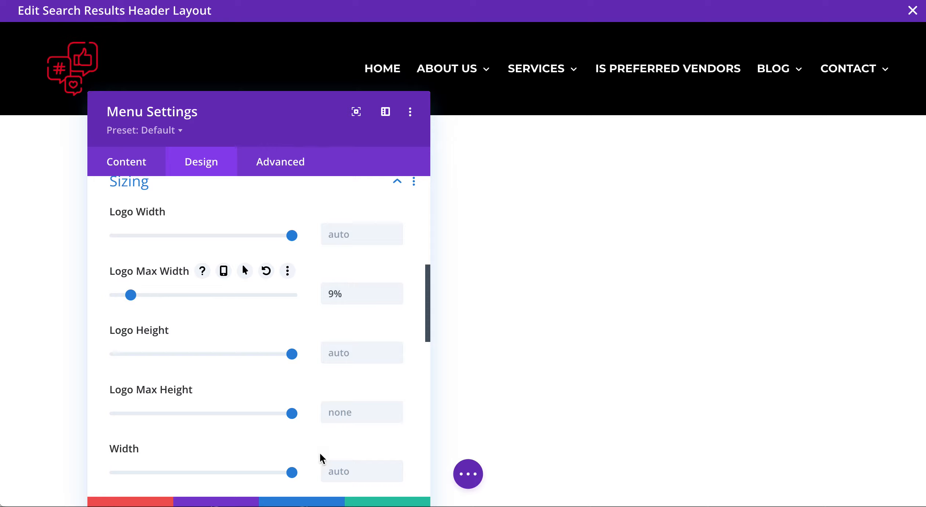
click(351, 501)
Trim the header's bottom padding and the row's top padding further for a slimmer bar.
mouse_move(293, 107)
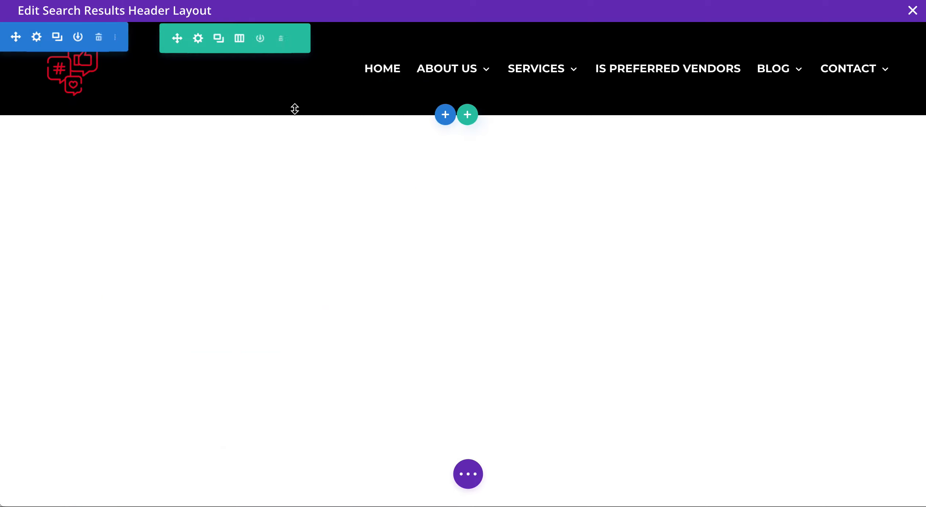
drag(291, 107, 286, 86)
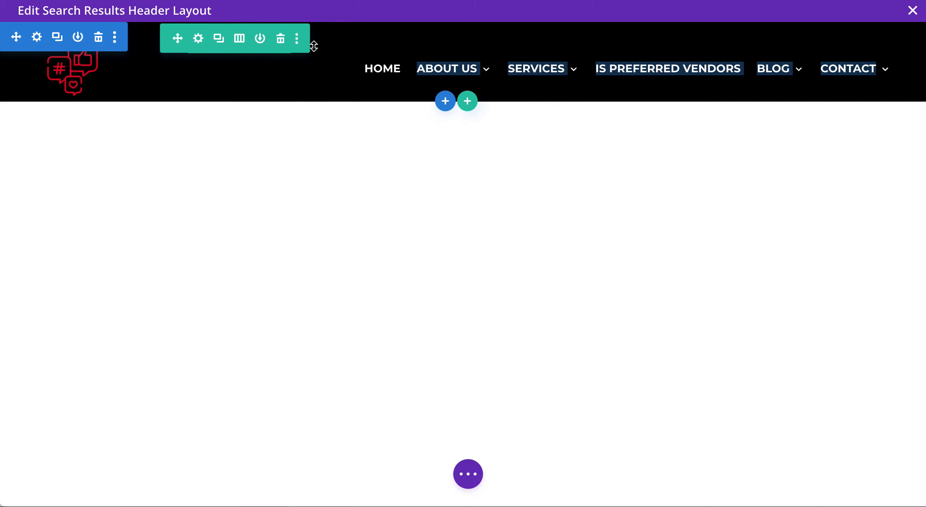
click(358, 32)
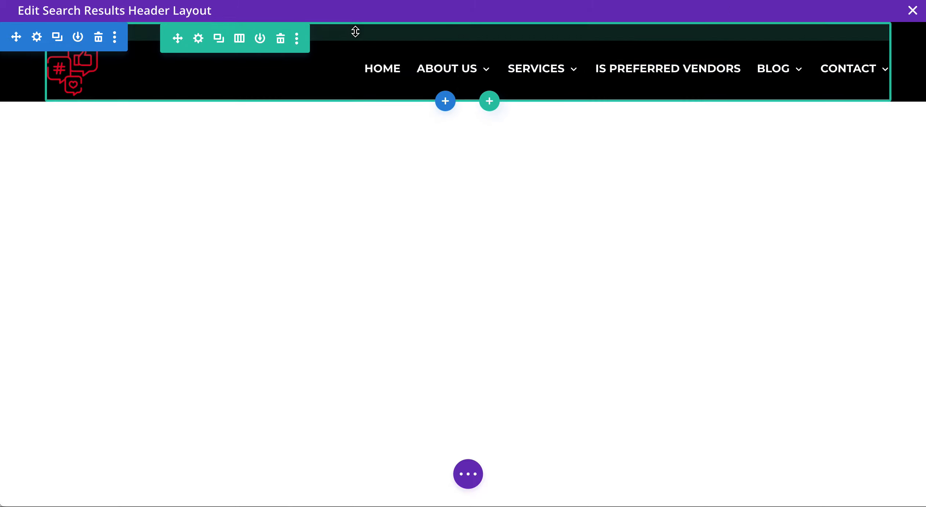
drag(353, 29, 354, 17)
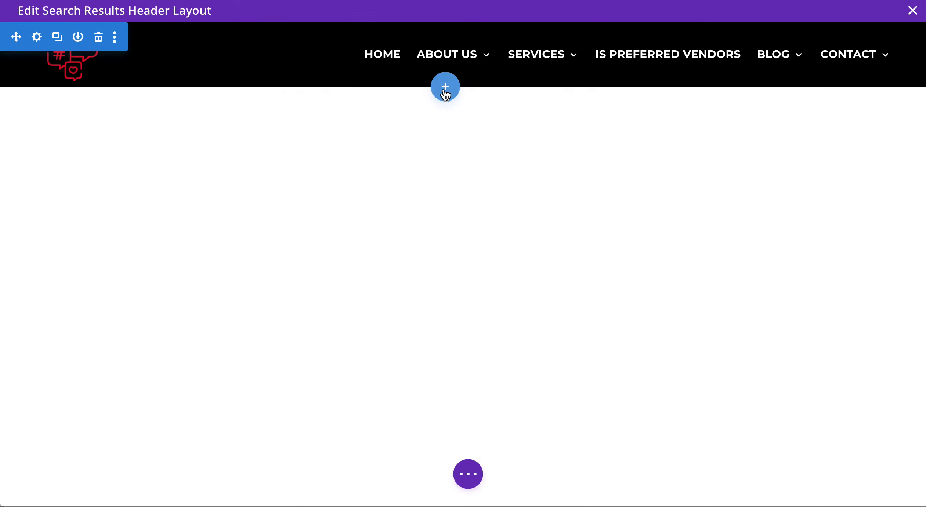
Add a regular section with a three-column row below the header.
click(445, 92)
click(370, 211)
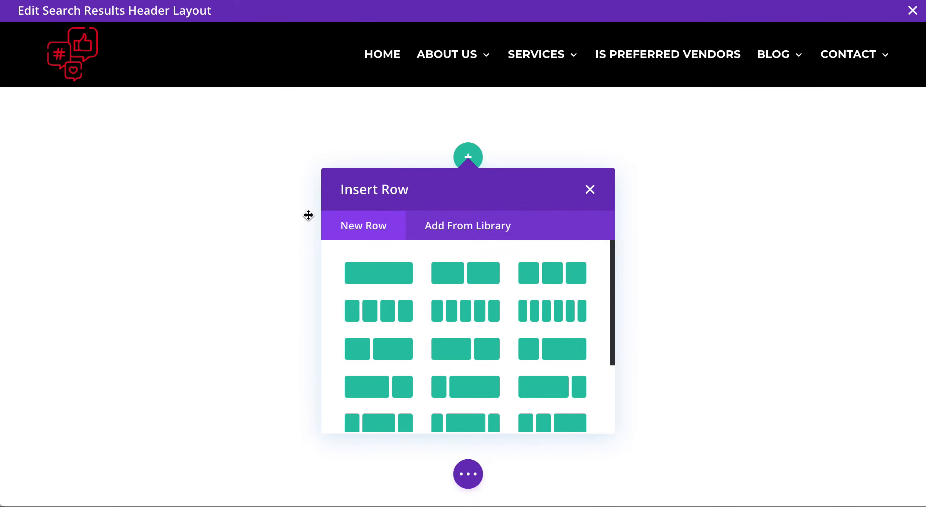
click(550, 281)
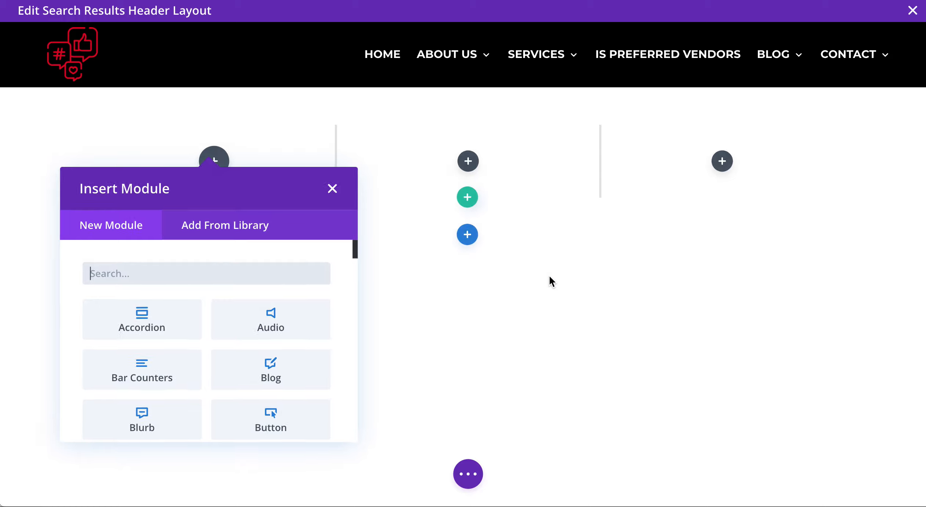
click(331, 189)
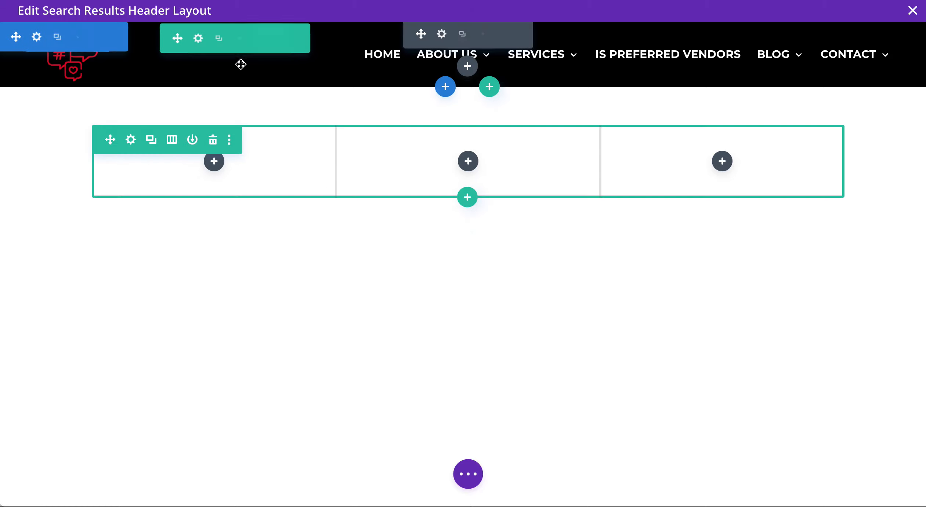
Copy the header row's styles and paste them onto the new three-column row.
right_click(207, 55)
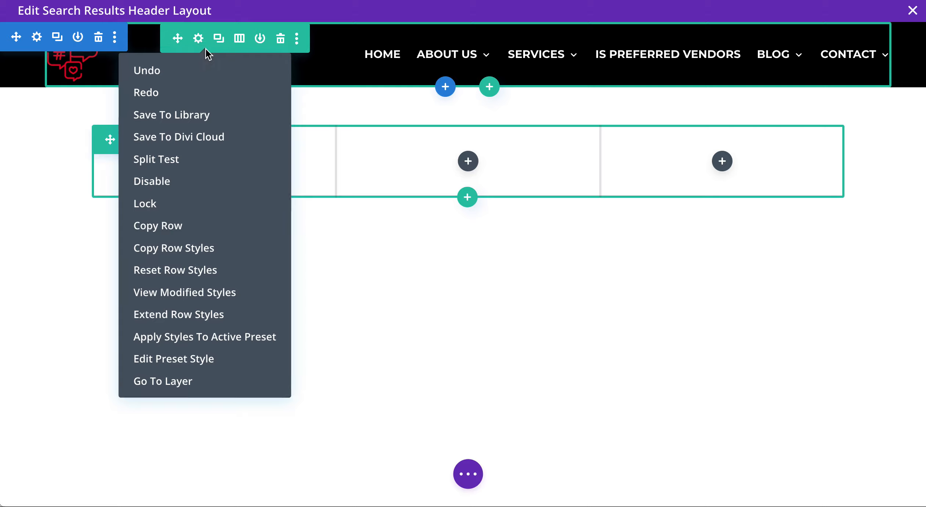
click(191, 253)
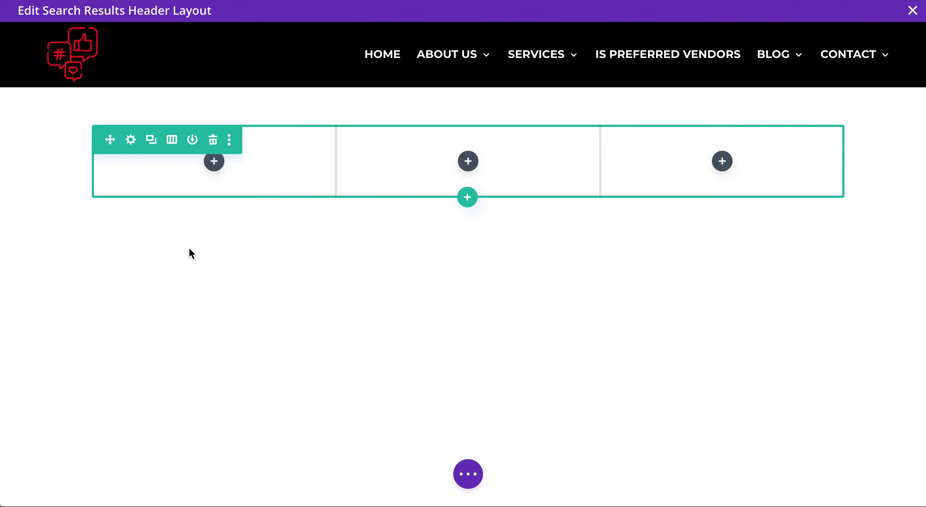
right_click(124, 152)
click(120, 372)
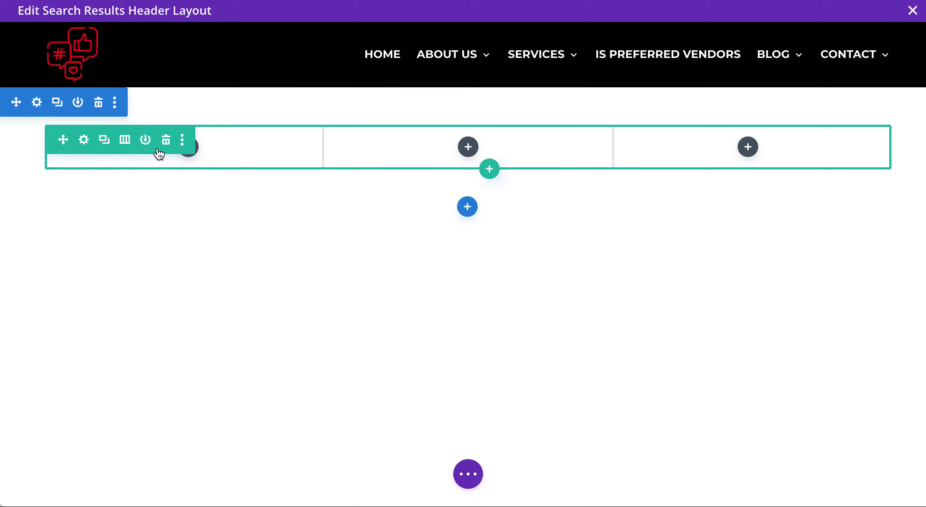
Add a Button module to the right column with the phone number as its text.
click(747, 147)
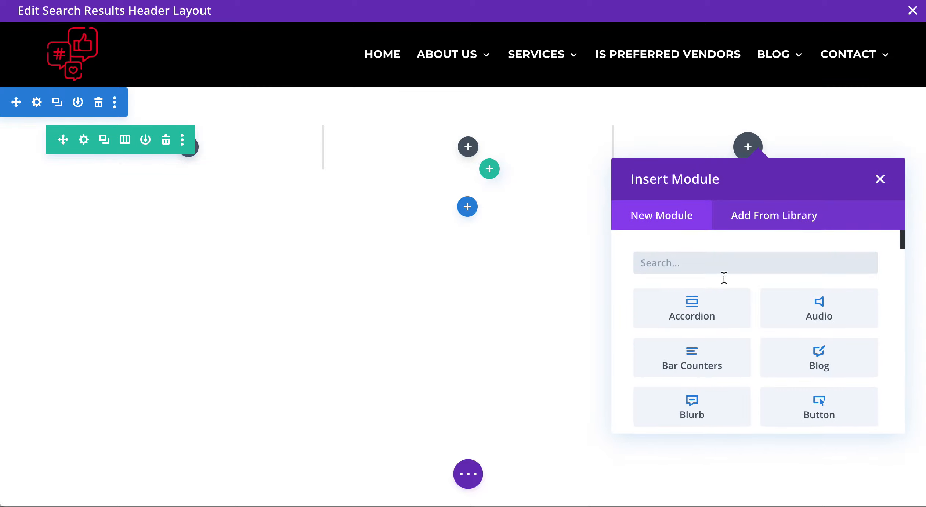
click(798, 412)
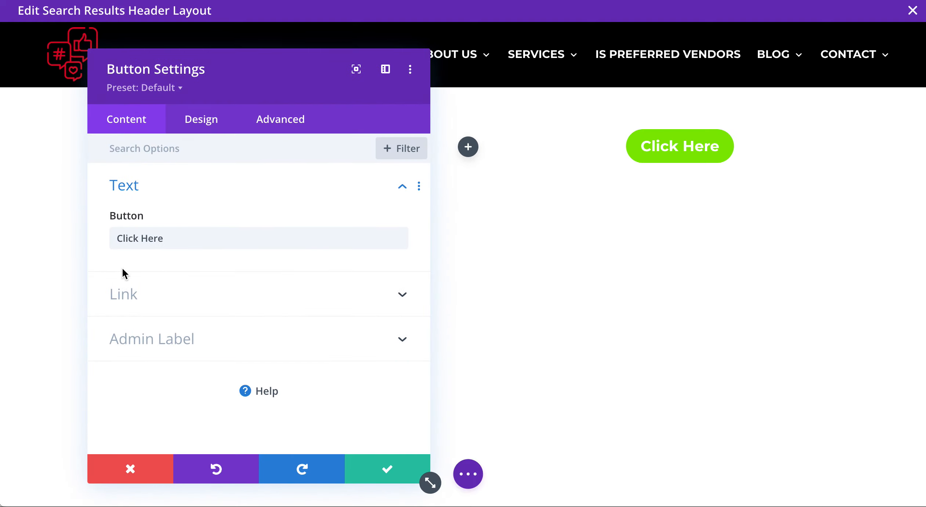
triple_click(157, 244)
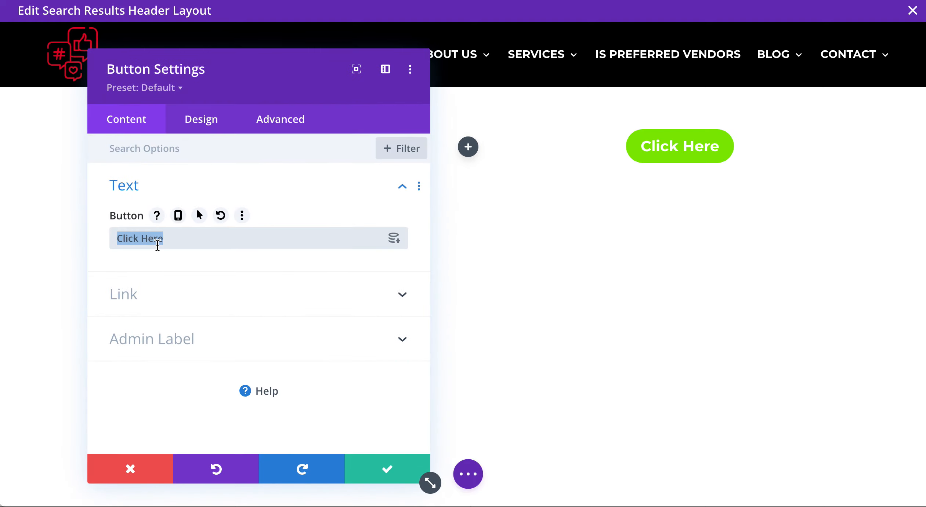
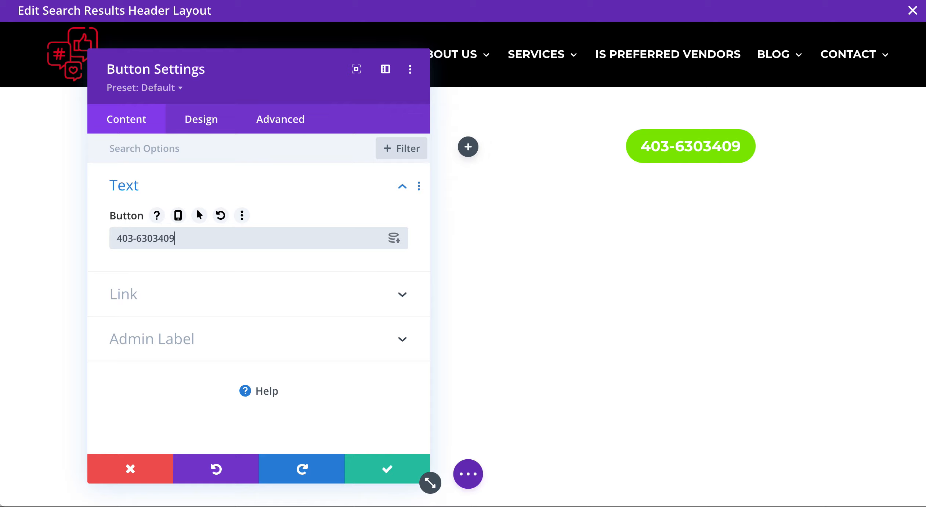
click(154, 238)
text(-)
triple_click(154, 238)
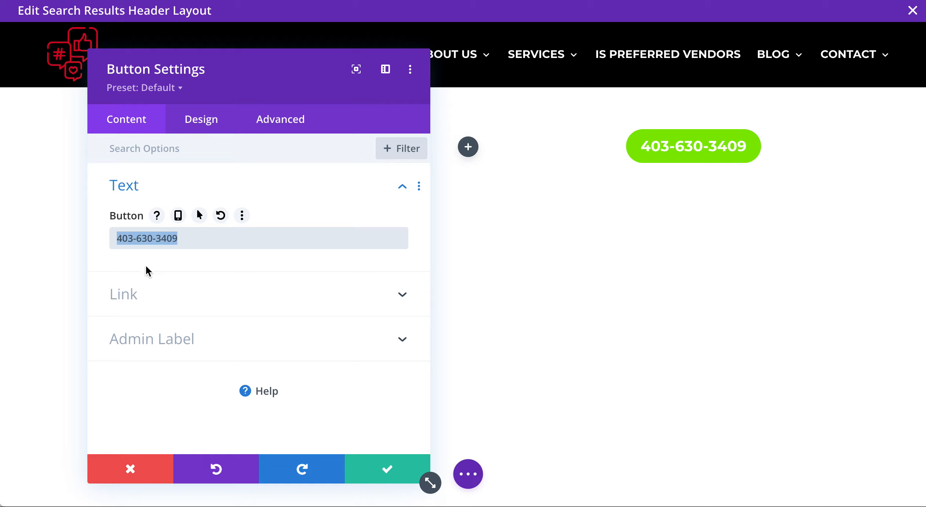
Link the button to a tel: URL that opens in a new tab.
click(154, 294)
click(166, 254)
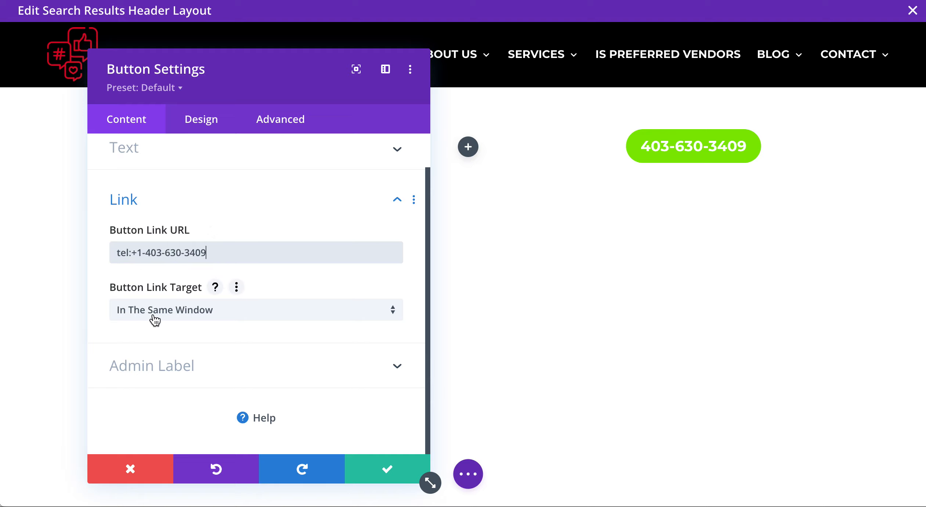
click(154, 319)
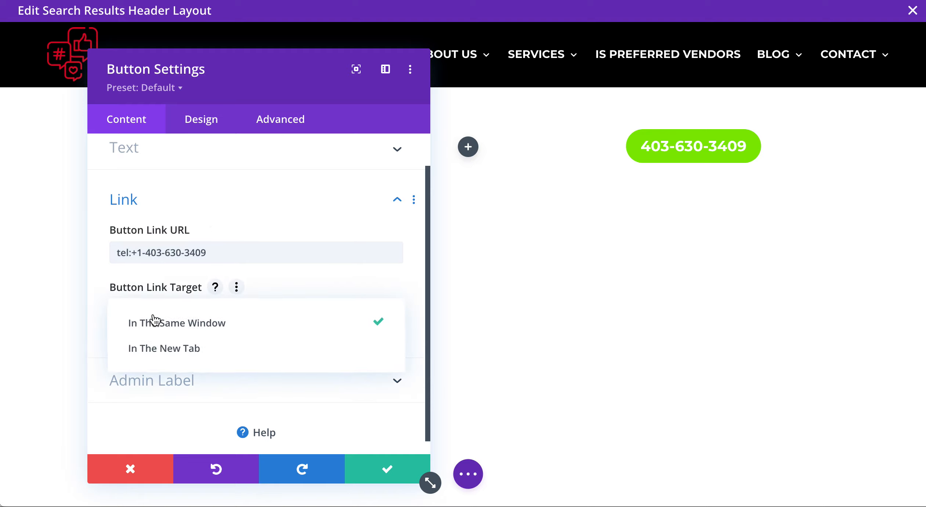
click(158, 346)
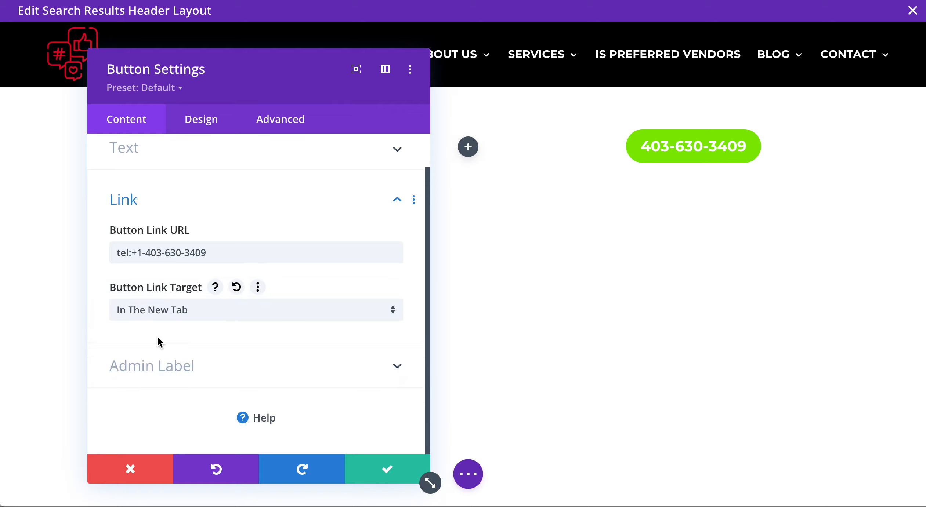
Save the button, zero the section's top and bottom padding, and move the logo-and-menu section beneath it.
click(356, 474)
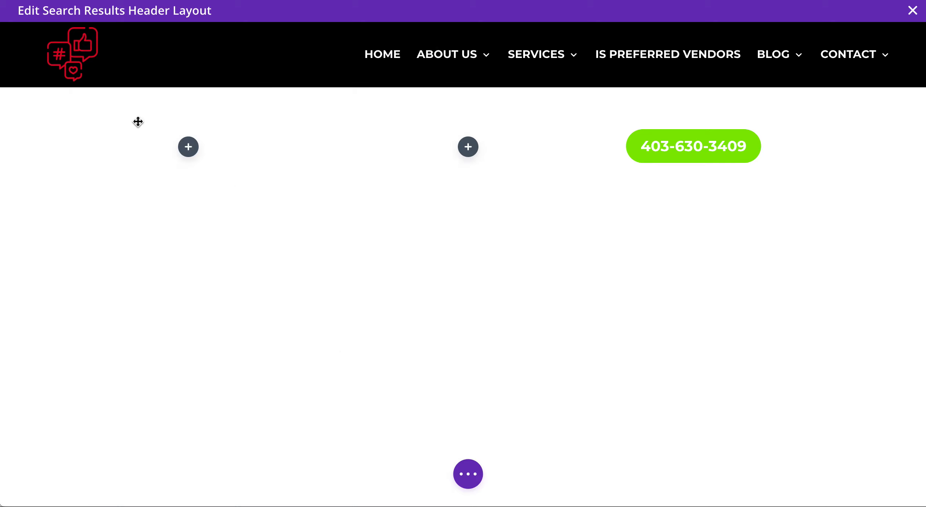
drag(156, 118, 144, 60)
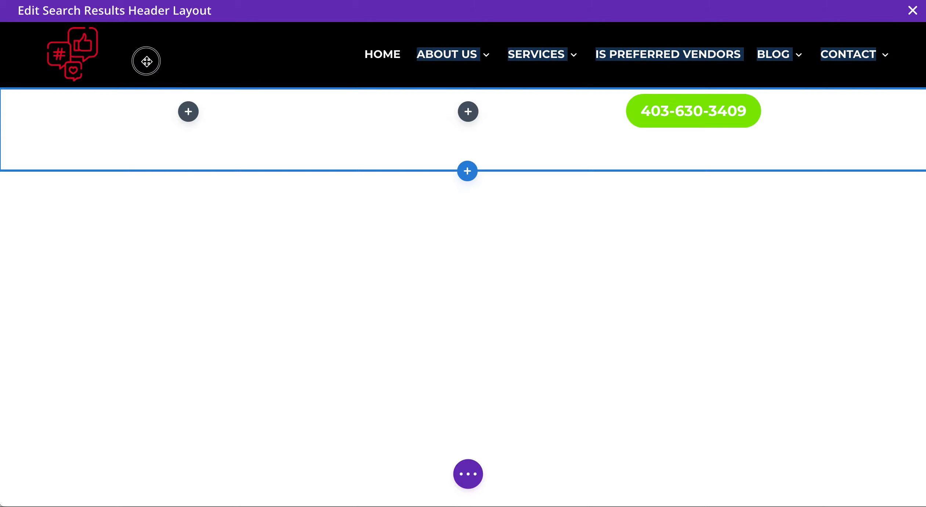
drag(152, 160, 153, 103)
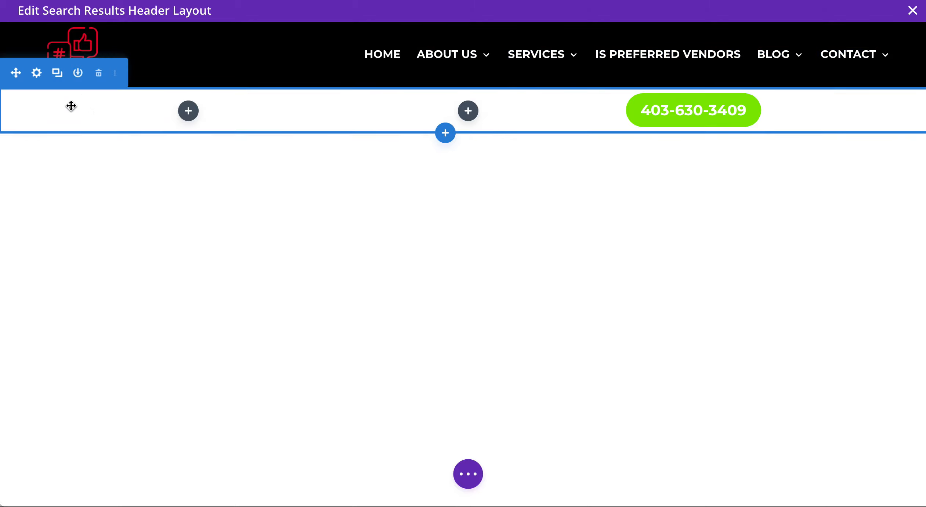
drag(17, 71, 235, 172)
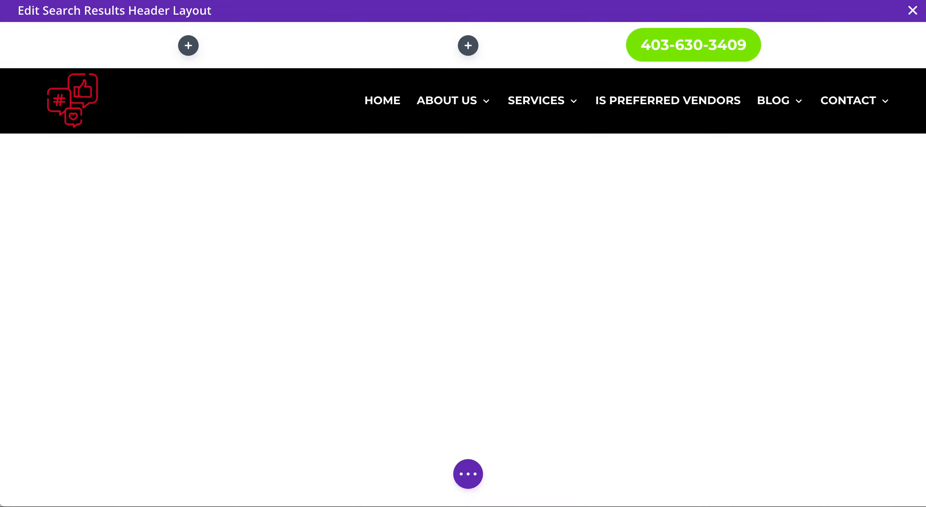
Right-align the phone-number button, save it, and expand the page-level settings bar.
click(730, 36)
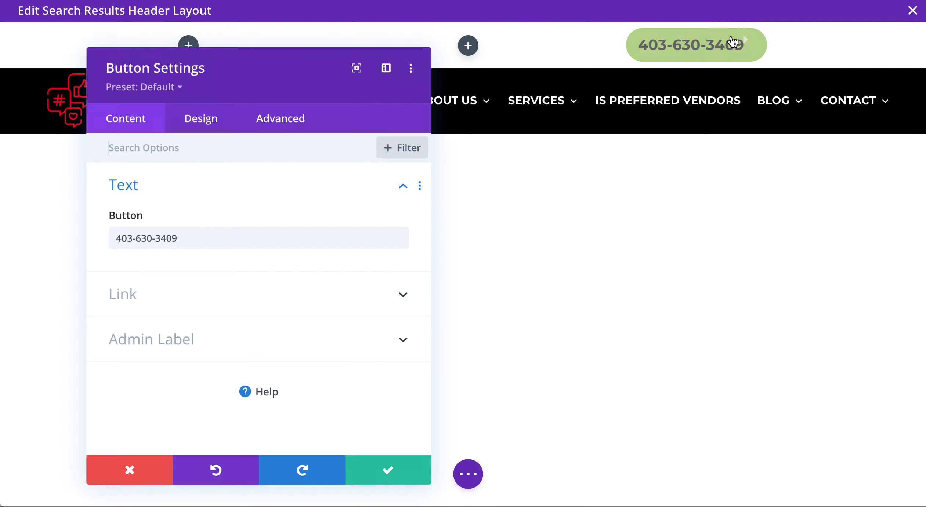
click(202, 121)
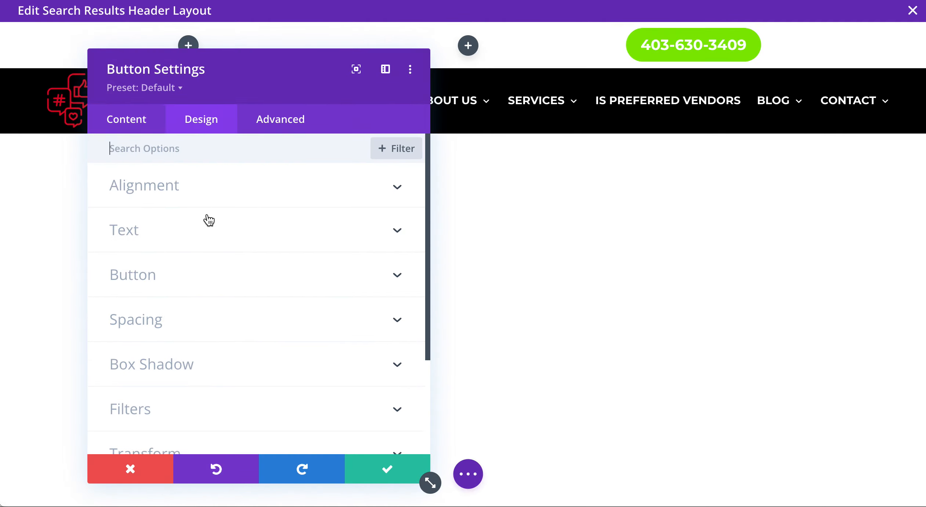
click(362, 243)
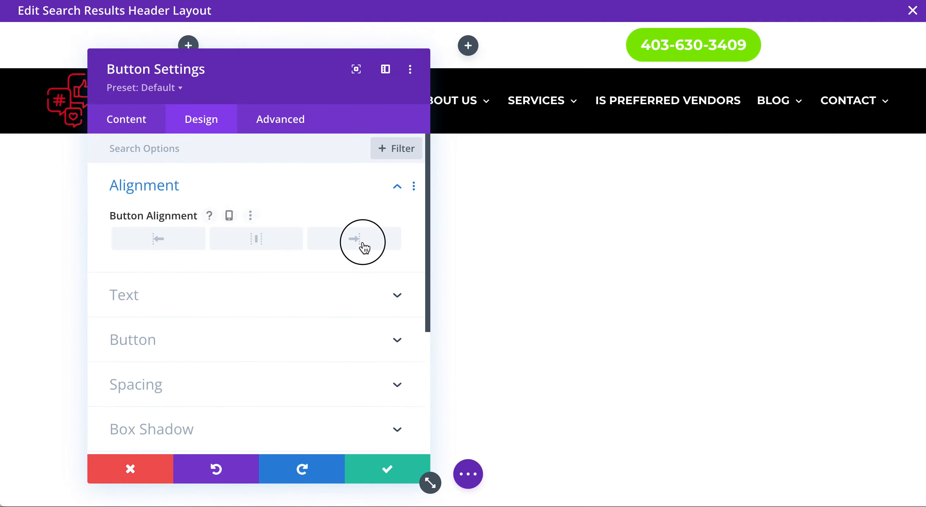
click(403, 463)
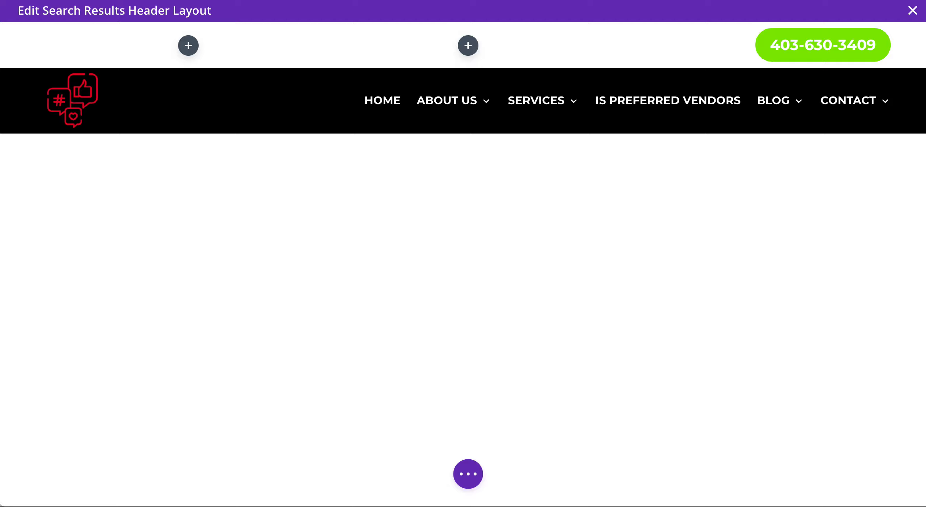
click(467, 478)
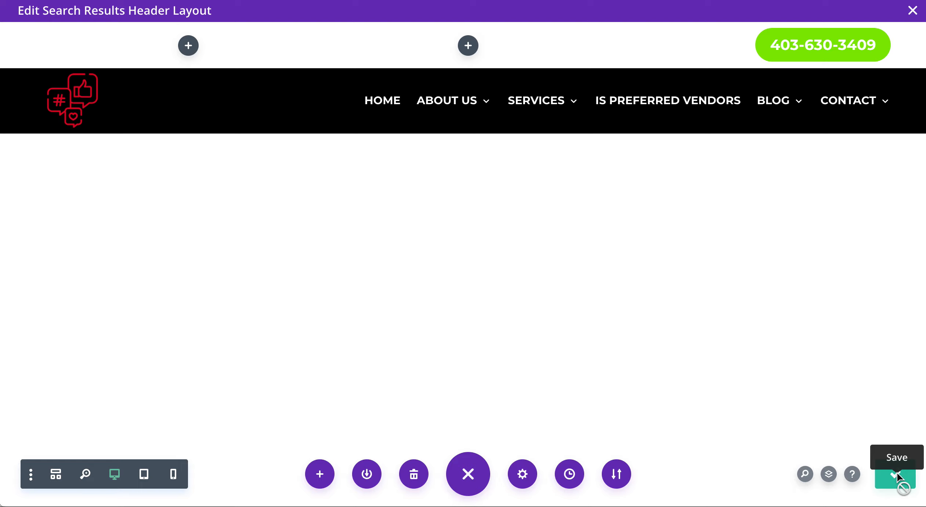
Close the header layout editor and scroll the Theme Builder templates to Search Results.
click(913, 11)
scroll(404, 311, down, 5)
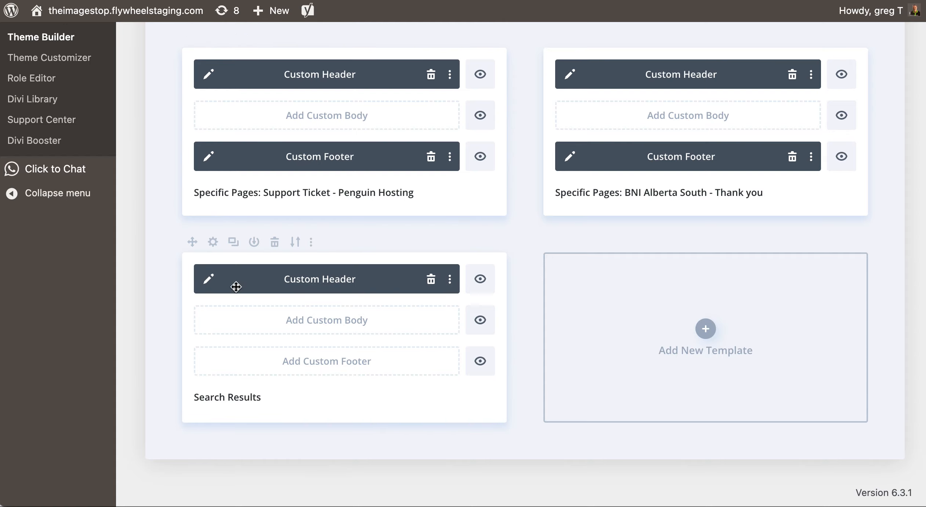
scroll(313, 287, up, 10)
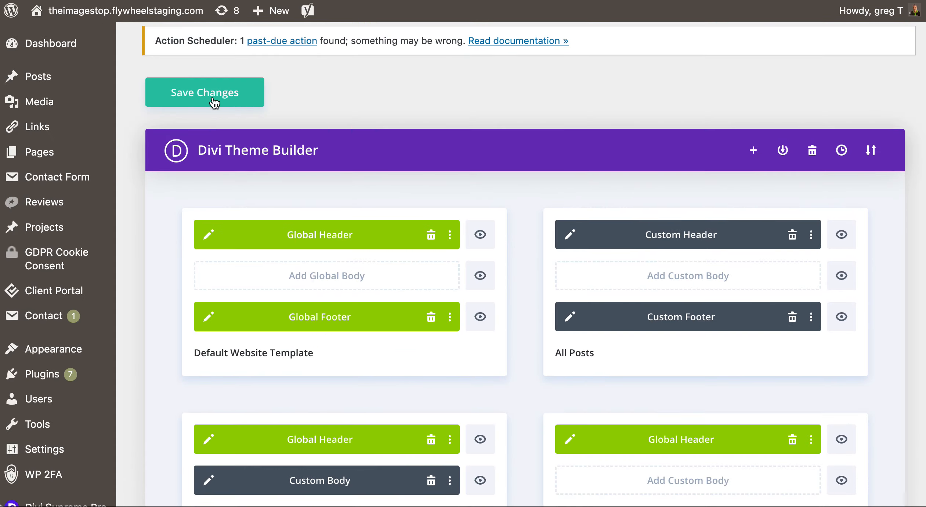
scroll(215, 103, down, 10)
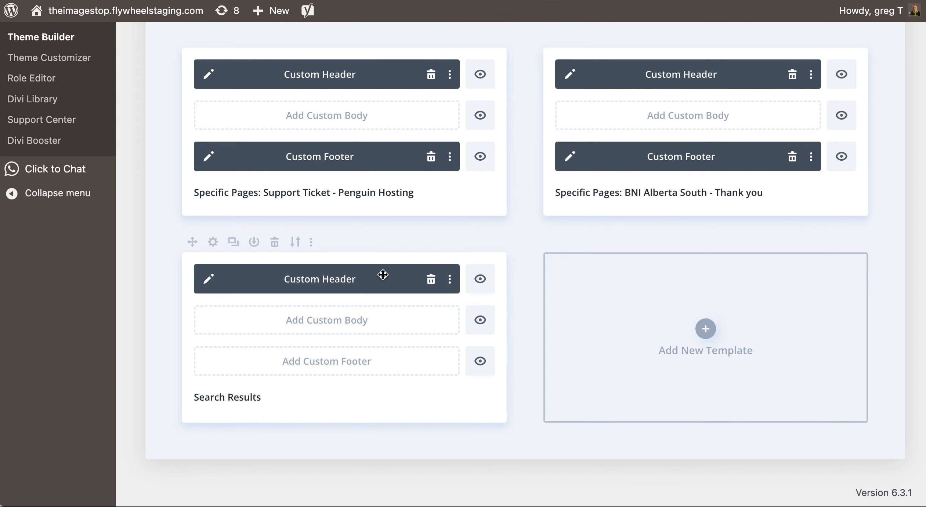
scroll(383, 275, up, 10)
drag(186, 199, 515, 369)
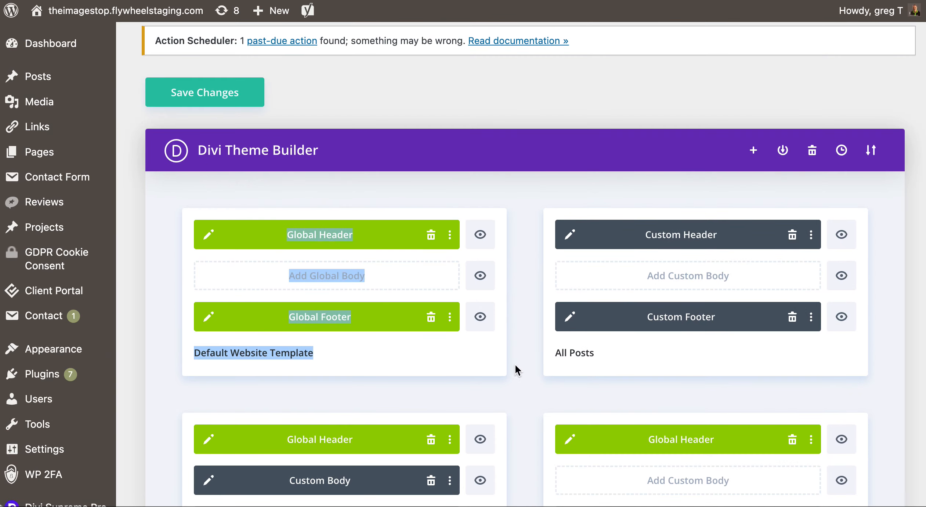
click(516, 369)
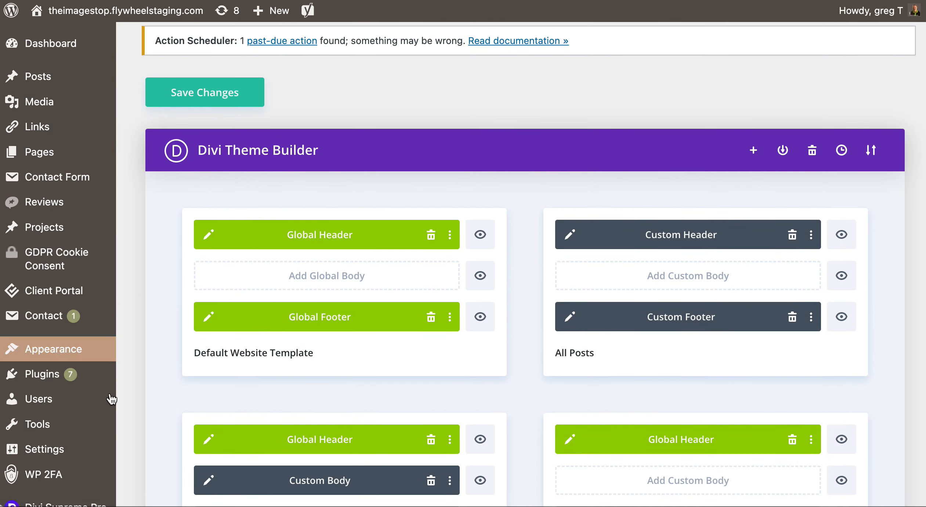
scroll(415, 348, down, 3)
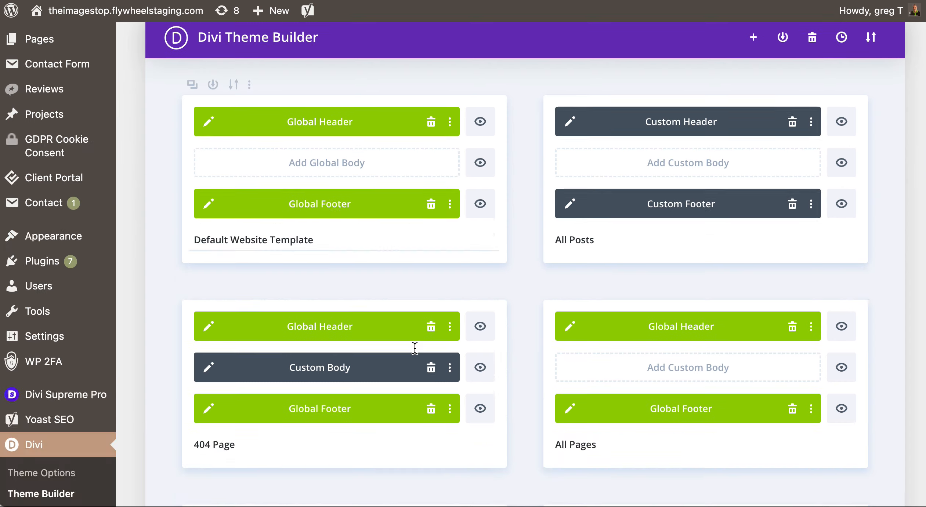
scroll(415, 348, down, 10)
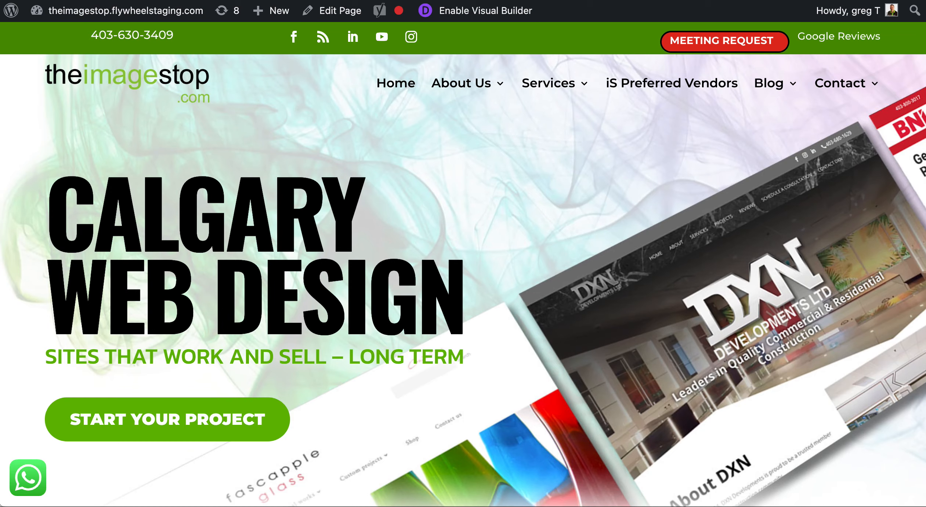
Scroll down the live homepage toward its footer.
scroll(459, 158, down, 20)
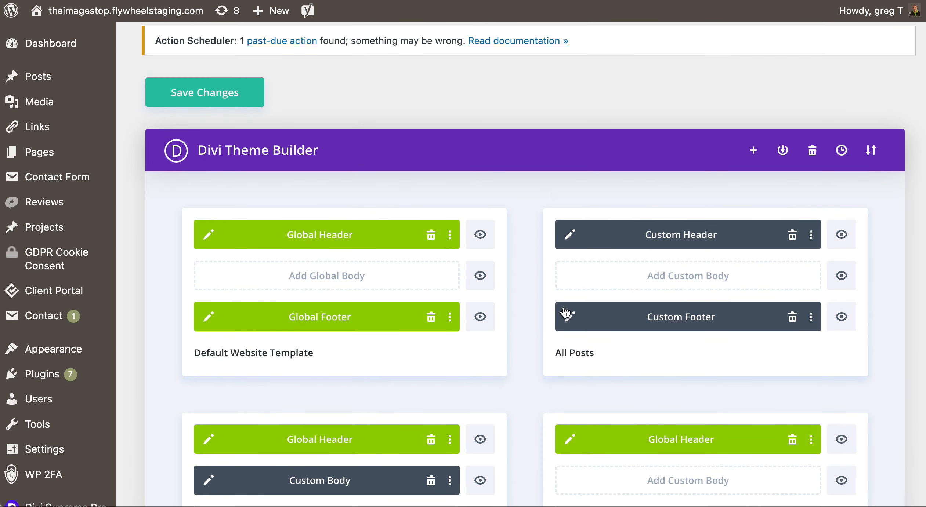
click(208, 317)
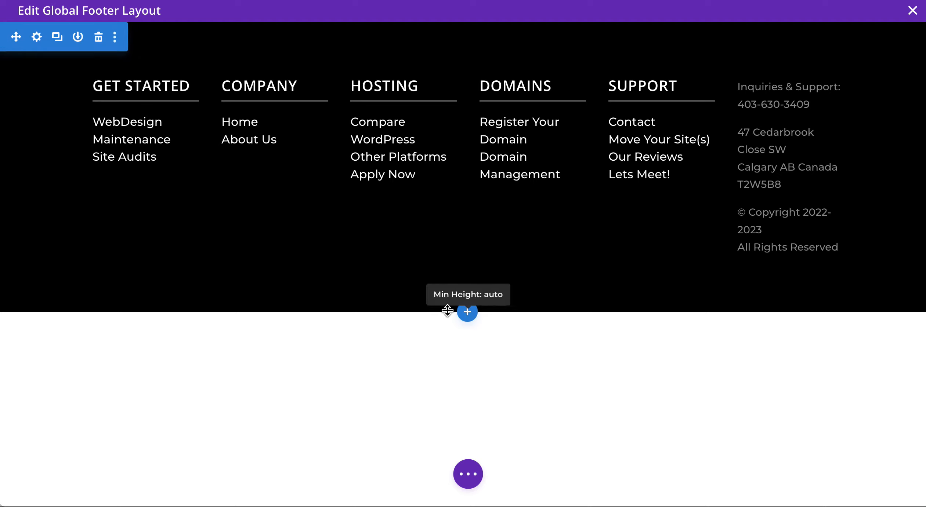
click(469, 475)
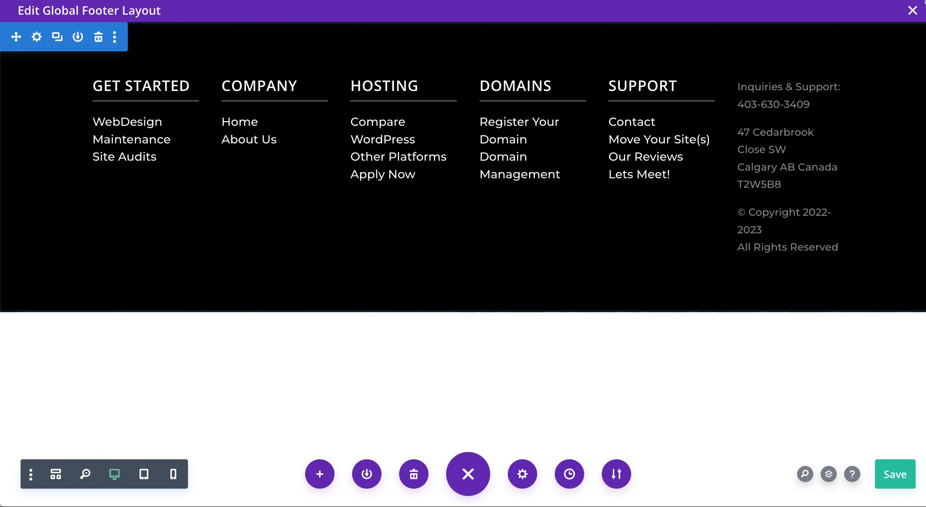
click(912, 11)
scroll(435, 233, down, 1)
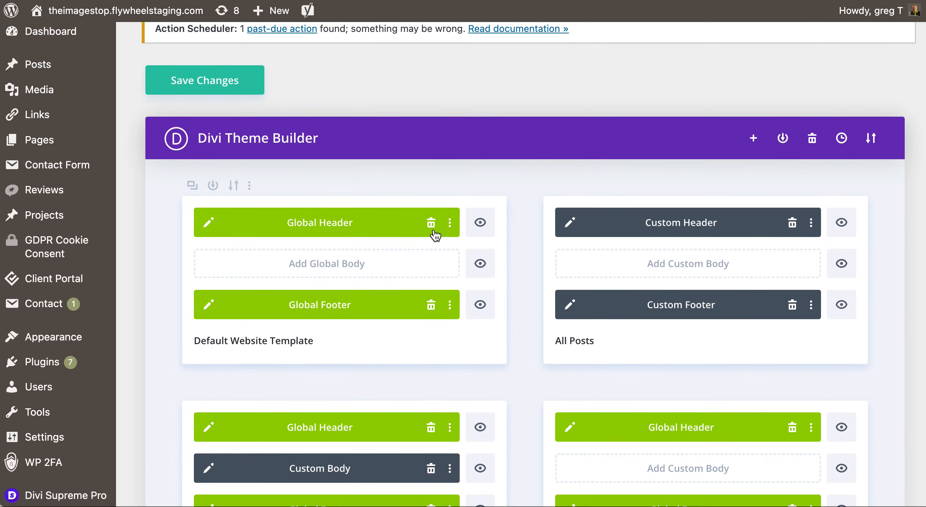
scroll(434, 235, down, 15)
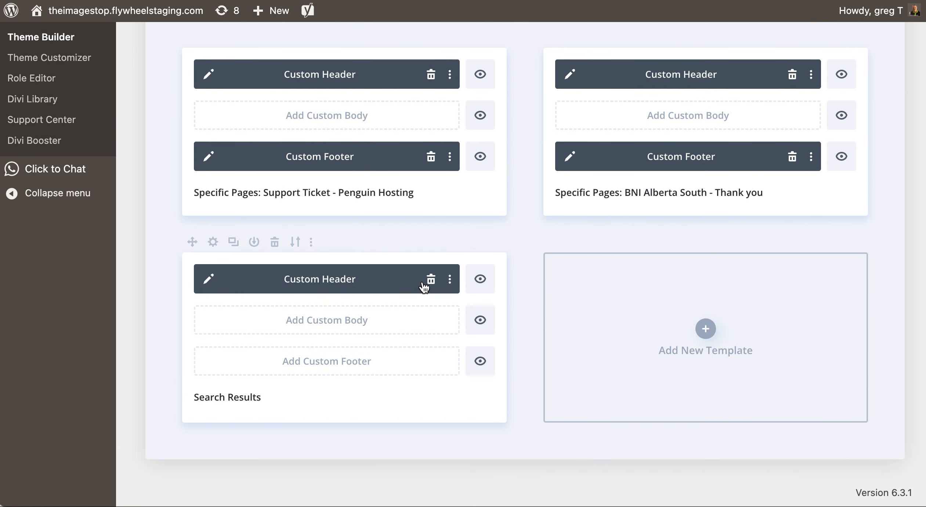